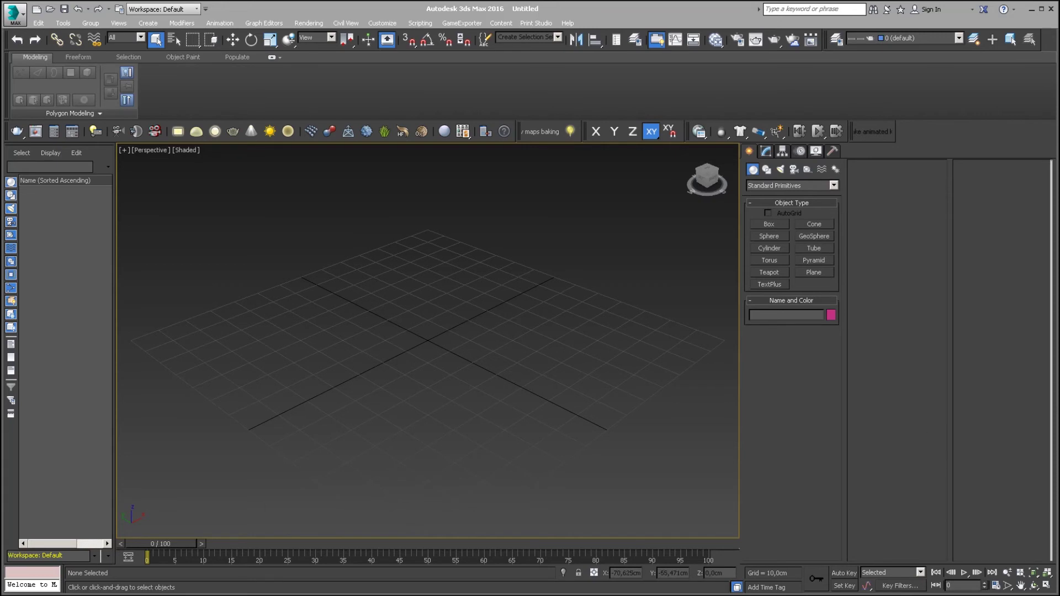
Bring Opera's ScriptSpot Copy and Paste Objects page forward, then move and enlarge the window
{"action": "left_click", "coordinate": [119, 592]}
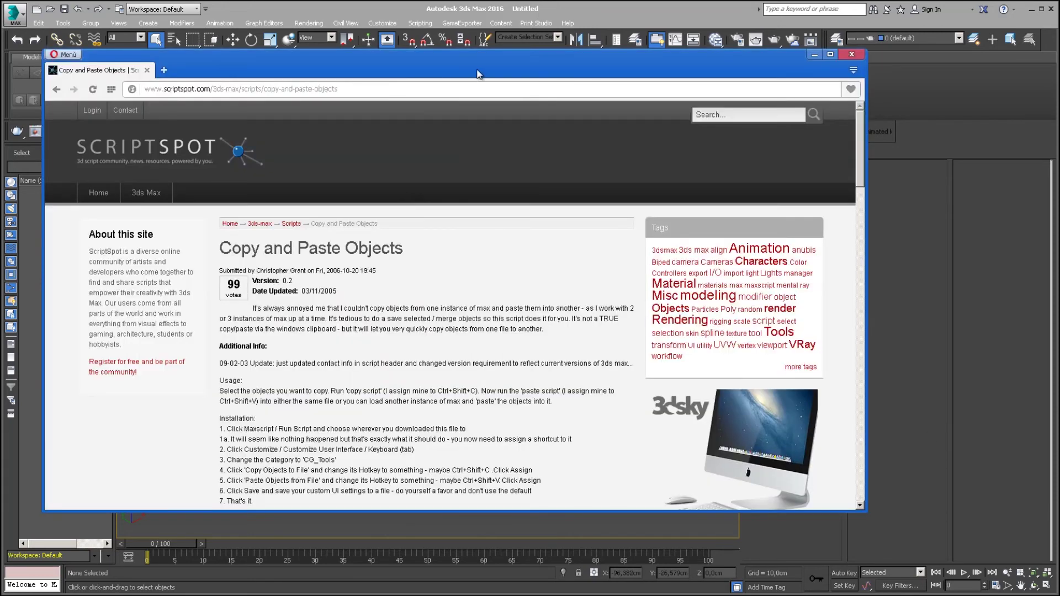
{"action": "mouse_move", "coordinate": [478, 89]}
{"action": "left_mouse_down"}
{"action": "mouse_move", "coordinate": [461, 74]}
{"action": "mouse_move", "coordinate": [473, 59]}
{"action": "left_mouse_up"}
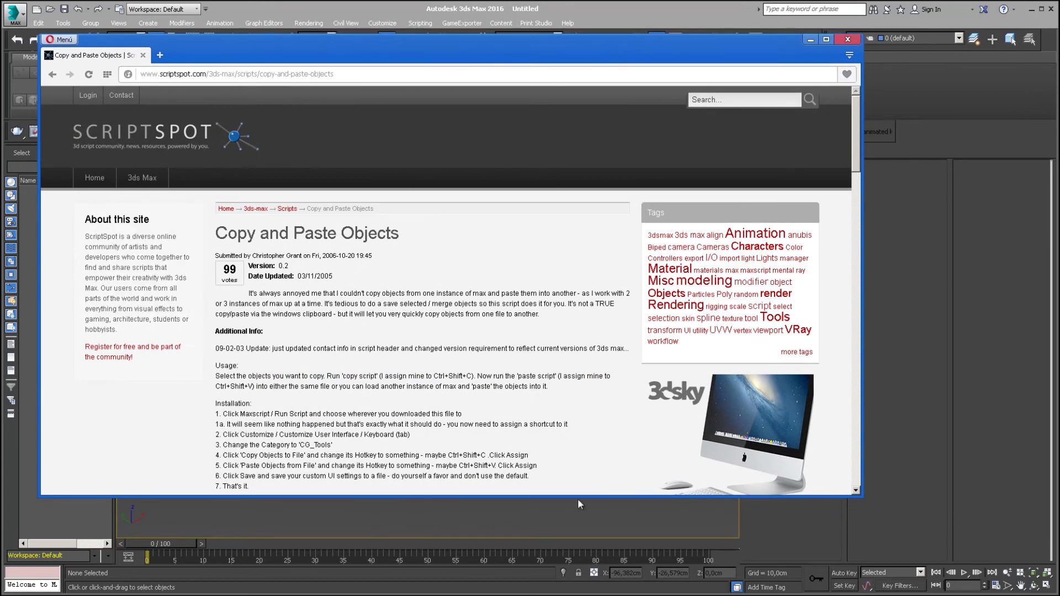
{"action": "left_click_drag", "start_coordinate": [575, 498], "coordinate": [570, 556]}
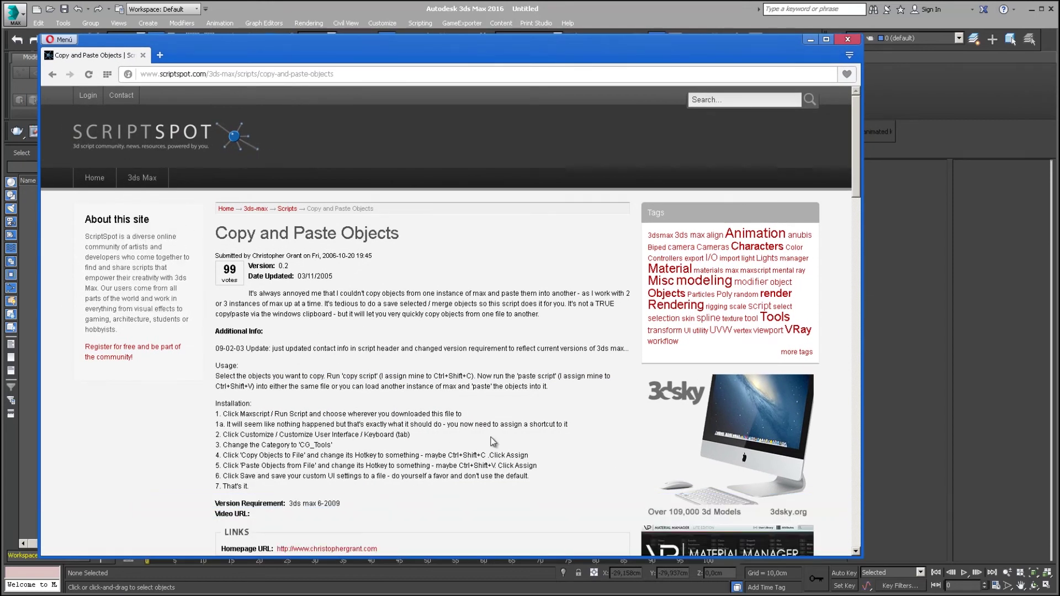
{"action": "scroll", "coordinate": [494, 441], "scroll_direction": "down", "scroll_amount": 1}
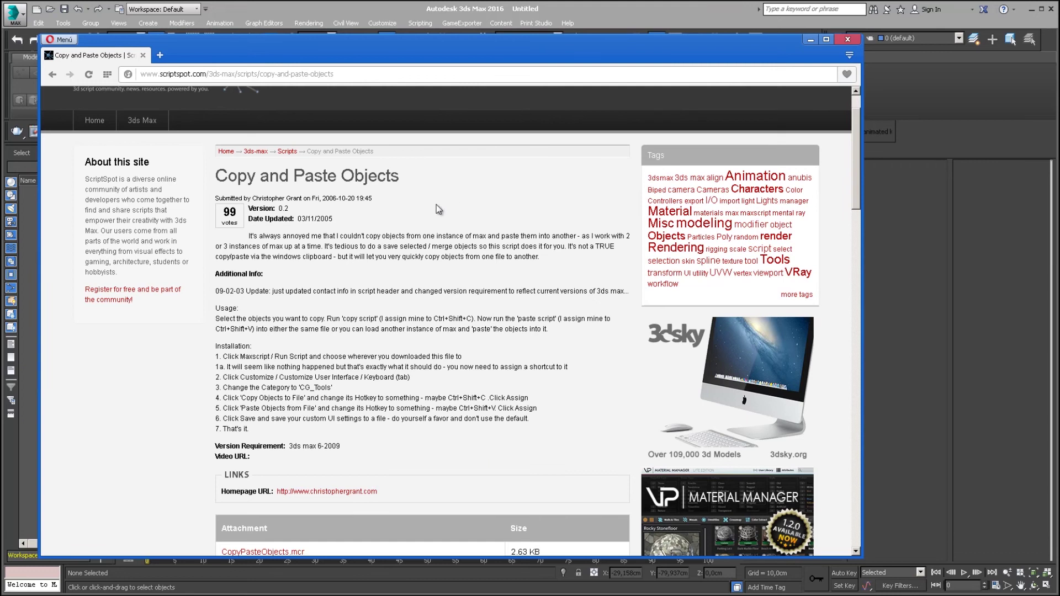
Download CopyPasteObjects.mcr and locate it in the scritp folder in Explorer
{"action": "scroll", "coordinate": [388, 274], "scroll_direction": "down", "scroll_amount": 2}
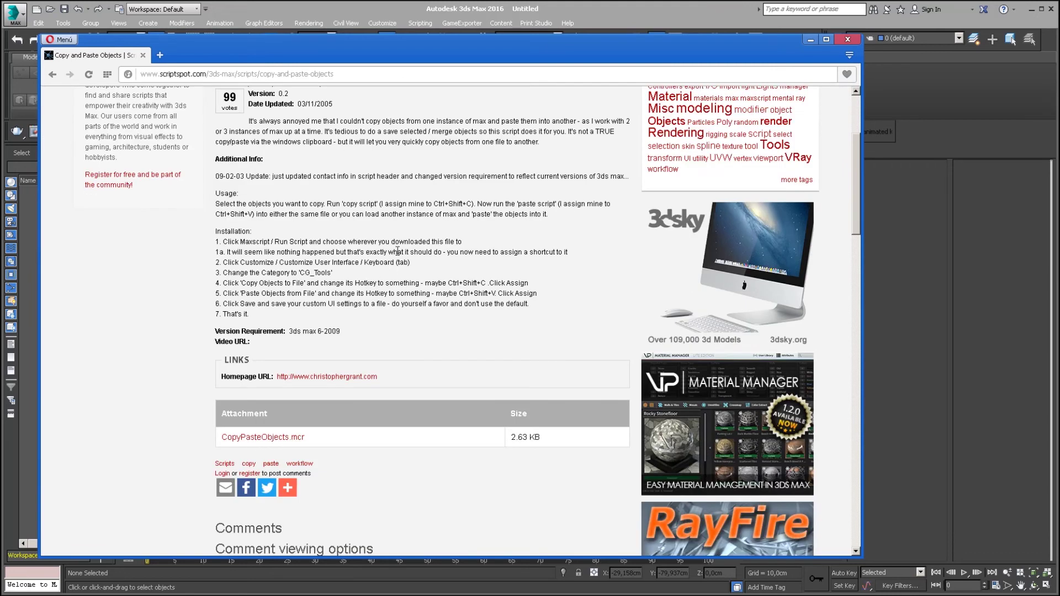
{"action": "left_click", "coordinate": [251, 438]}
{"action": "key", "text": "alt+Tab"}
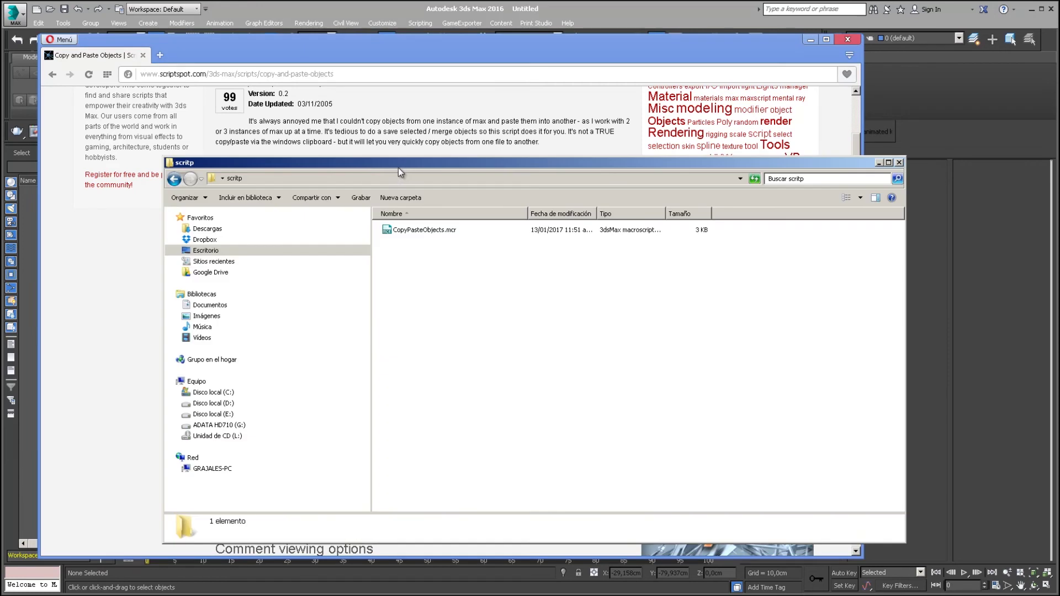
{"action": "mouse_move", "coordinate": [366, 163]}
{"action": "left_mouse_down"}
{"action": "mouse_move", "coordinate": [324, 164]}
{"action": "mouse_move", "coordinate": [480, 162]}
{"action": "left_mouse_up"}
{"action": "left_click", "coordinate": [381, 230]}
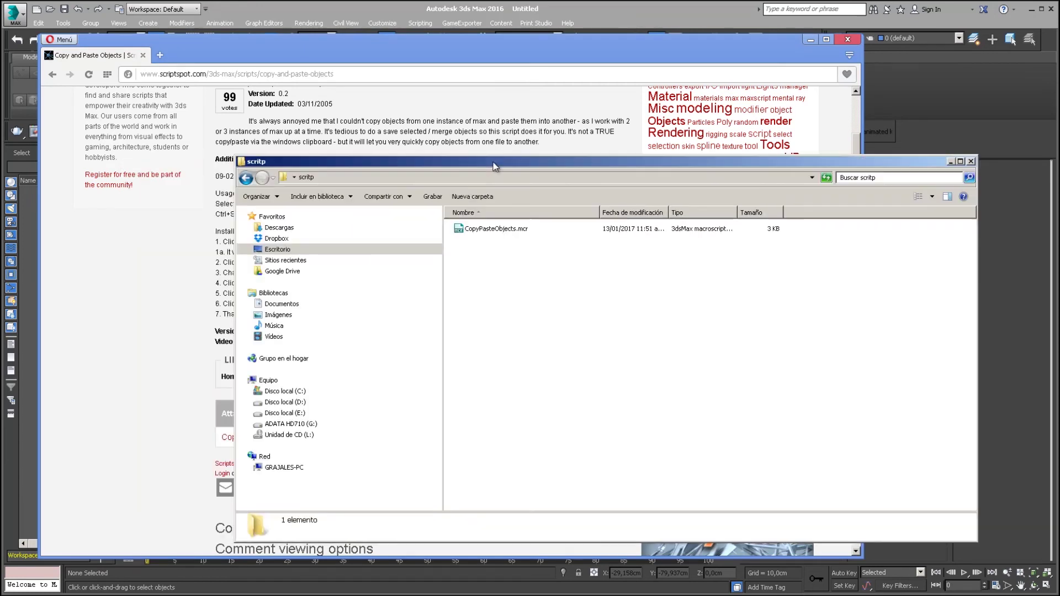
{"action": "left_click", "coordinate": [458, 227]}
Minimize Opera and bring the empty 3ds Max scene back to the front
{"action": "left_click", "coordinate": [515, 249]}
{"action": "left_click", "coordinate": [810, 42]}
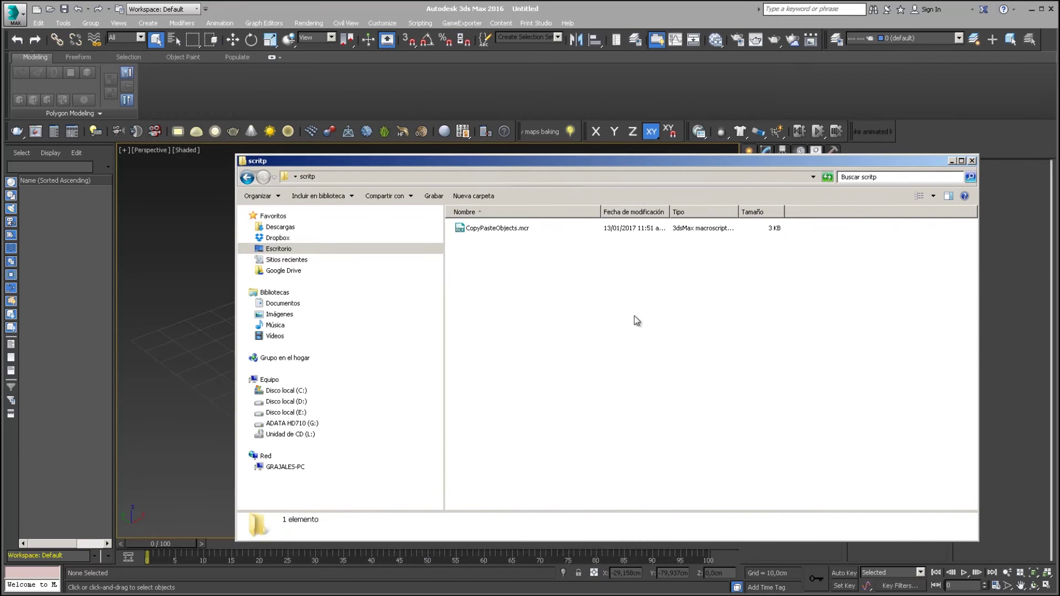
{"action": "left_click_drag", "start_coordinate": [539, 164], "coordinate": [763, 157]}
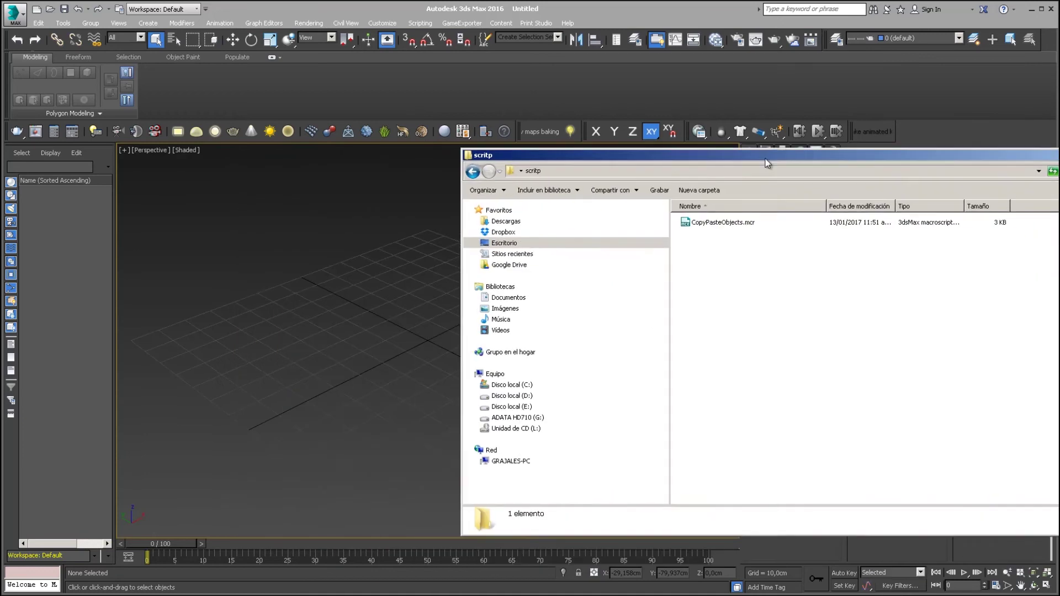
{"action": "left_click", "coordinate": [697, 223]}
{"action": "left_click", "coordinate": [296, 284]}
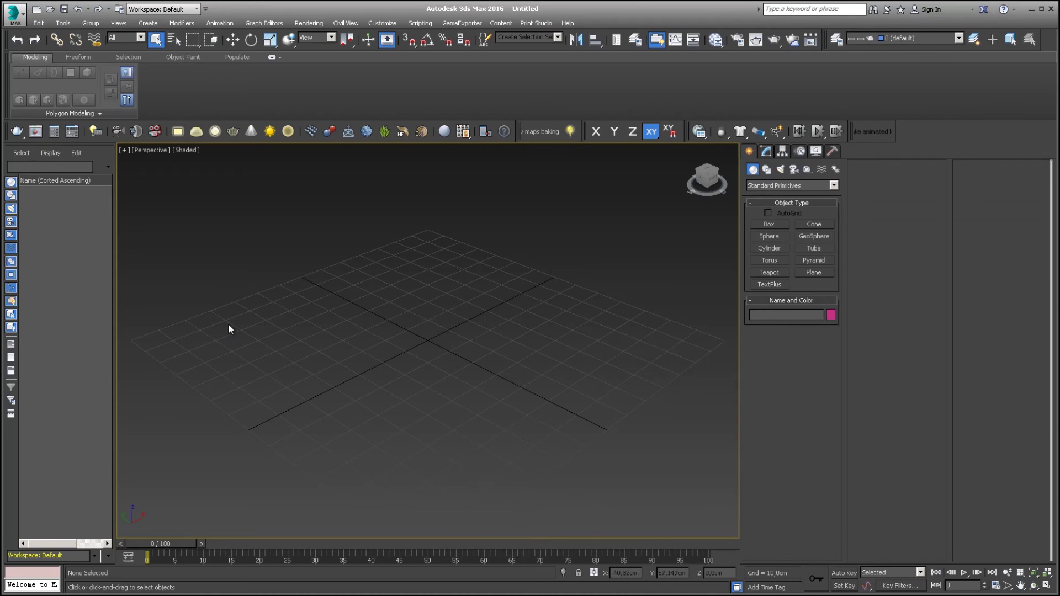
Open Customize User Interface and list the CG_Tools category actions
{"action": "left_click", "coordinate": [382, 23]}
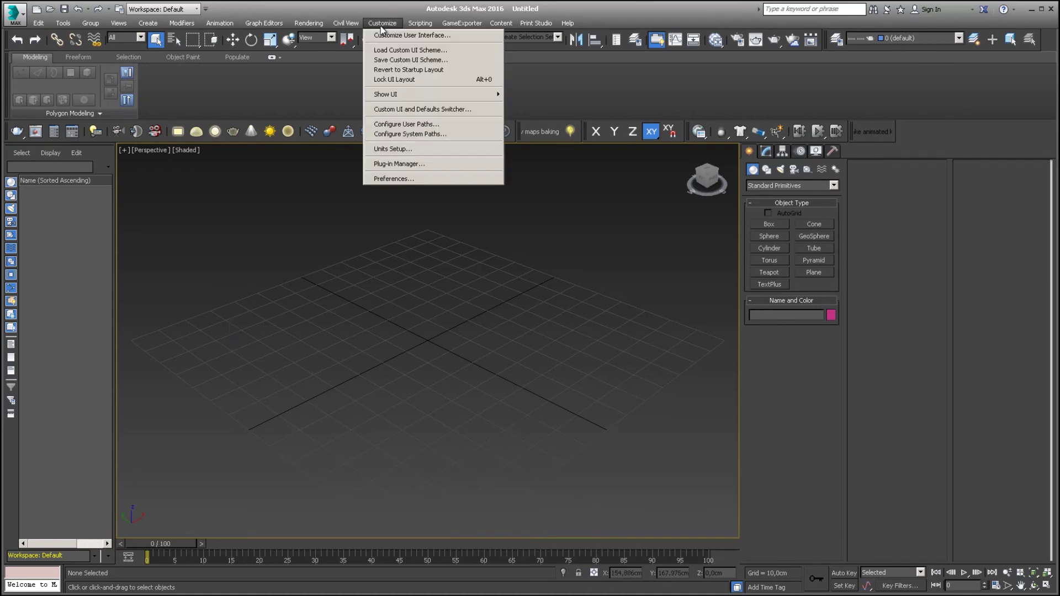
{"action": "left_click", "coordinate": [385, 39]}
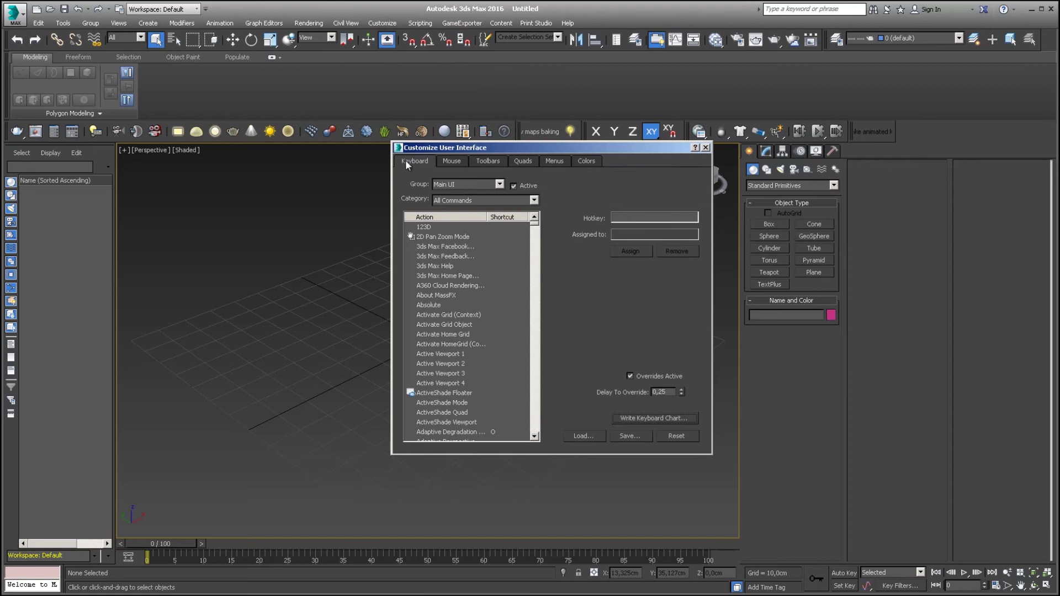
{"action": "left_click", "coordinate": [454, 201]}
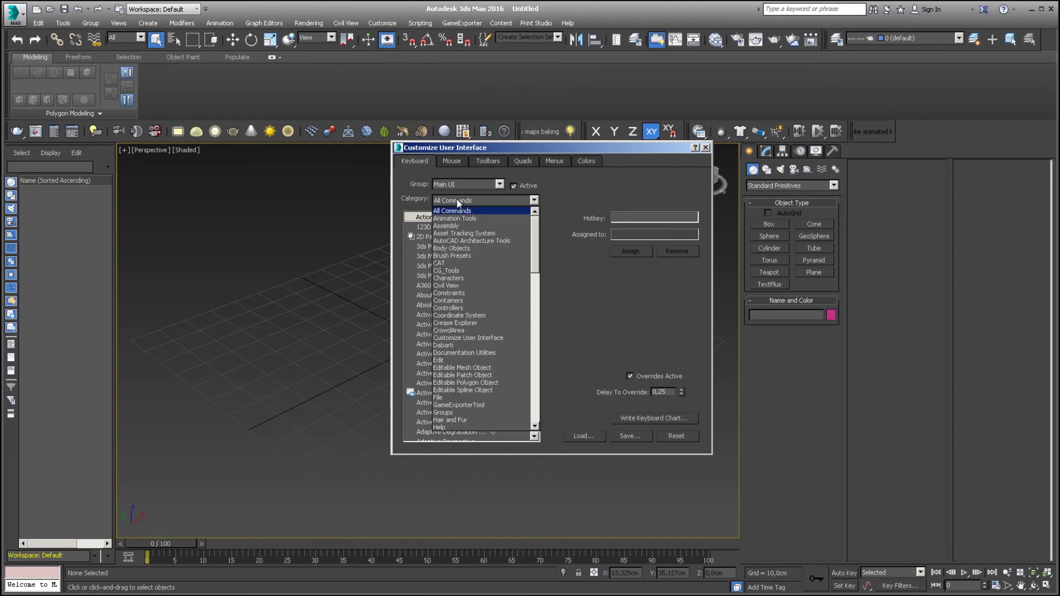
{"action": "left_click", "coordinate": [436, 271]}
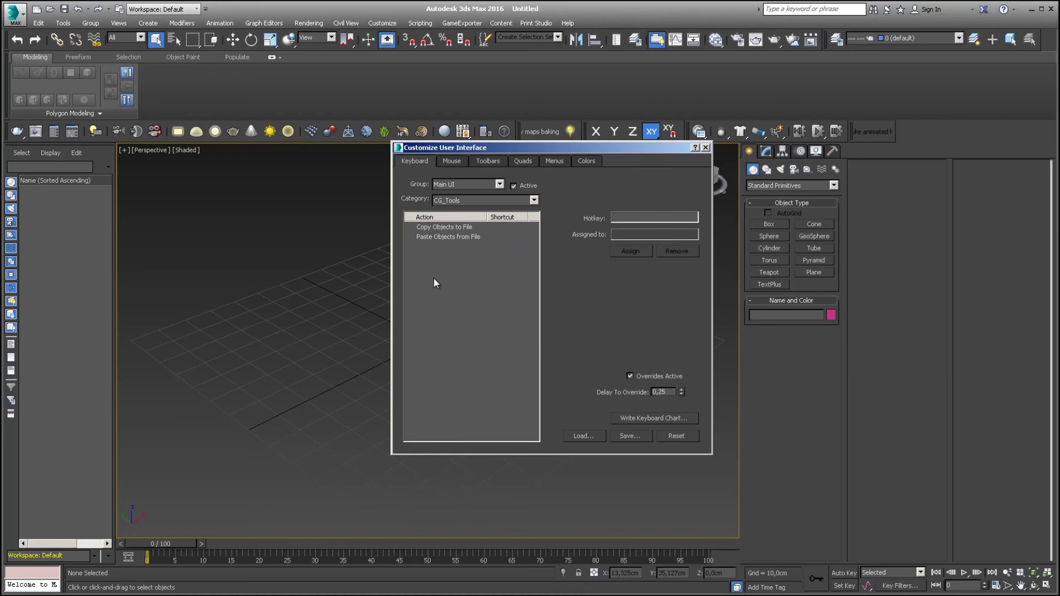
{"action": "left_click", "coordinate": [429, 238]}
{"action": "left_click", "coordinate": [429, 227]}
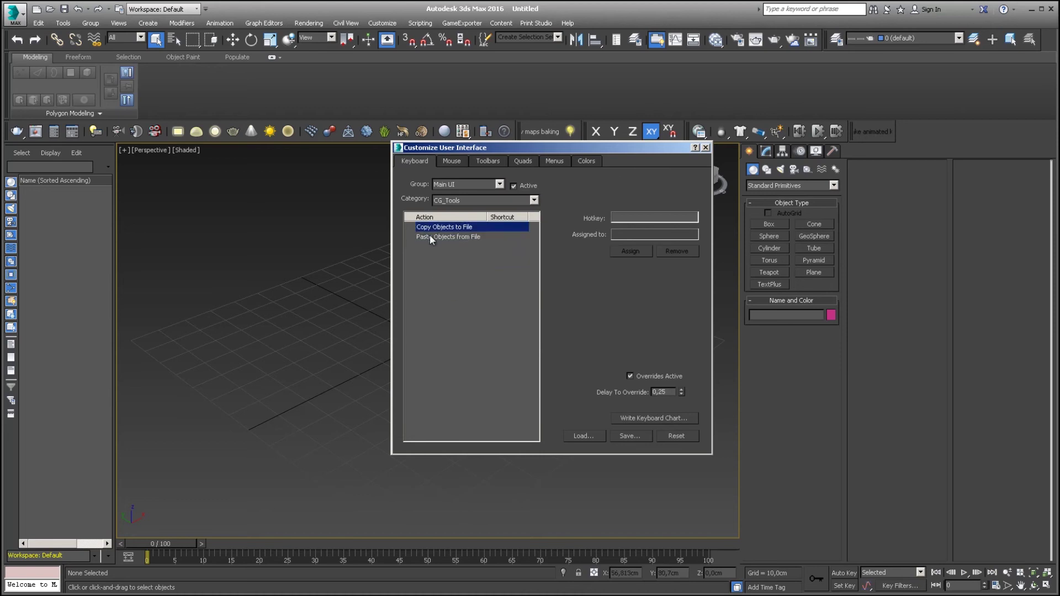
{"action": "left_click", "coordinate": [429, 229]}
{"action": "left_click", "coordinate": [432, 227]}
Assign the shortcut Ctrl+Alt+Shift+C to Copy Objects to File
{"action": "left_click", "coordinate": [650, 217]}
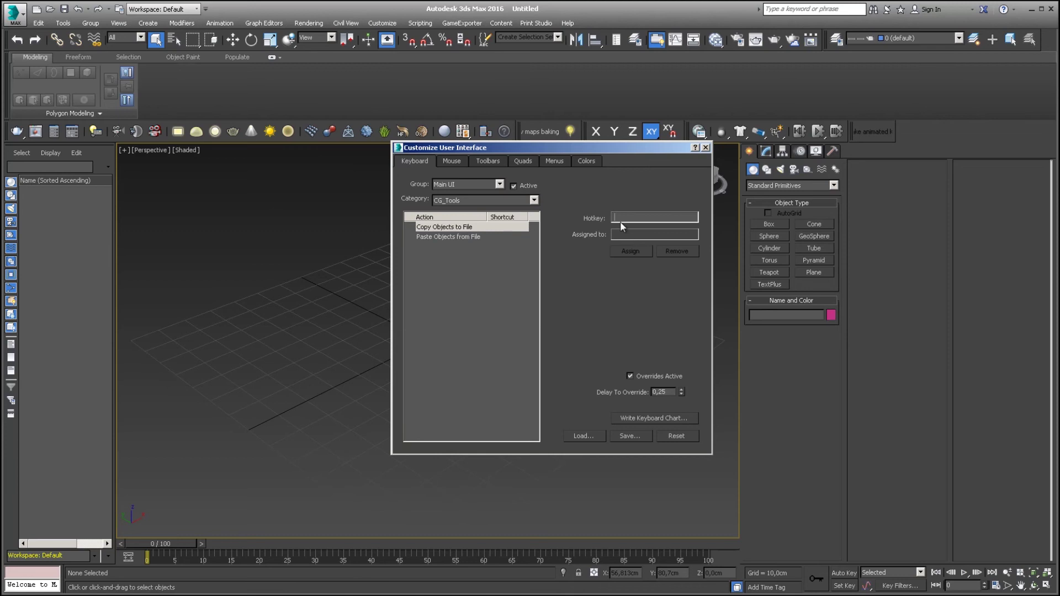
{"action": "key", "text": "ctrl"}
Assign the shortcut Ctrl+Alt+Shift+V to Paste Objects from File
{"action": "key", "text": "ctrl"}
{"action": "key", "text": "ctrl+alt+shift+c"}
{"action": "left_click", "coordinate": [631, 252]}
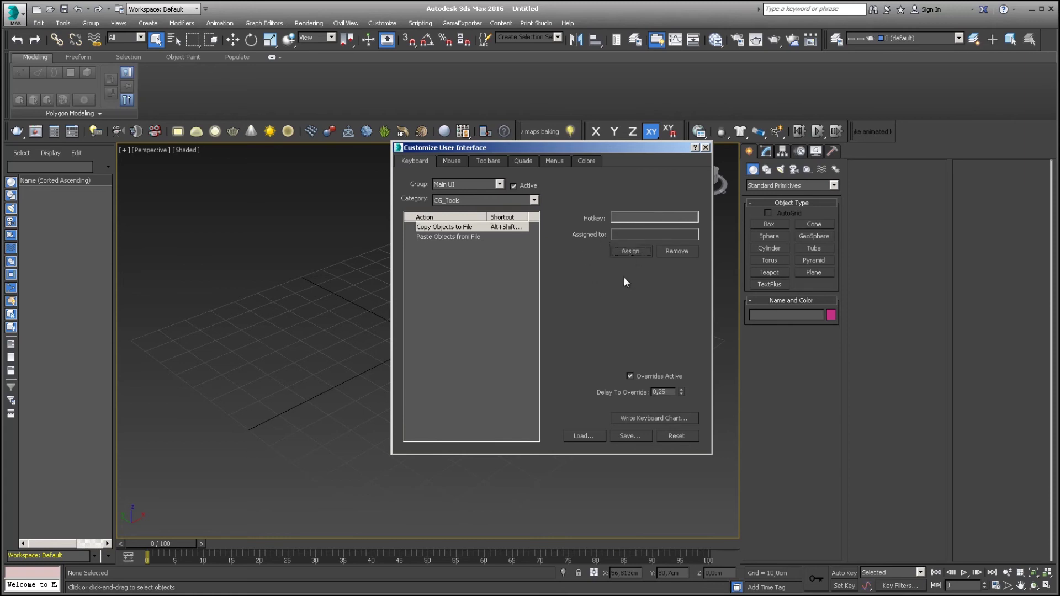
{"action": "left_click", "coordinate": [439, 236]}
{"action": "left_click", "coordinate": [628, 218]}
{"action": "key", "text": "ctrl"}
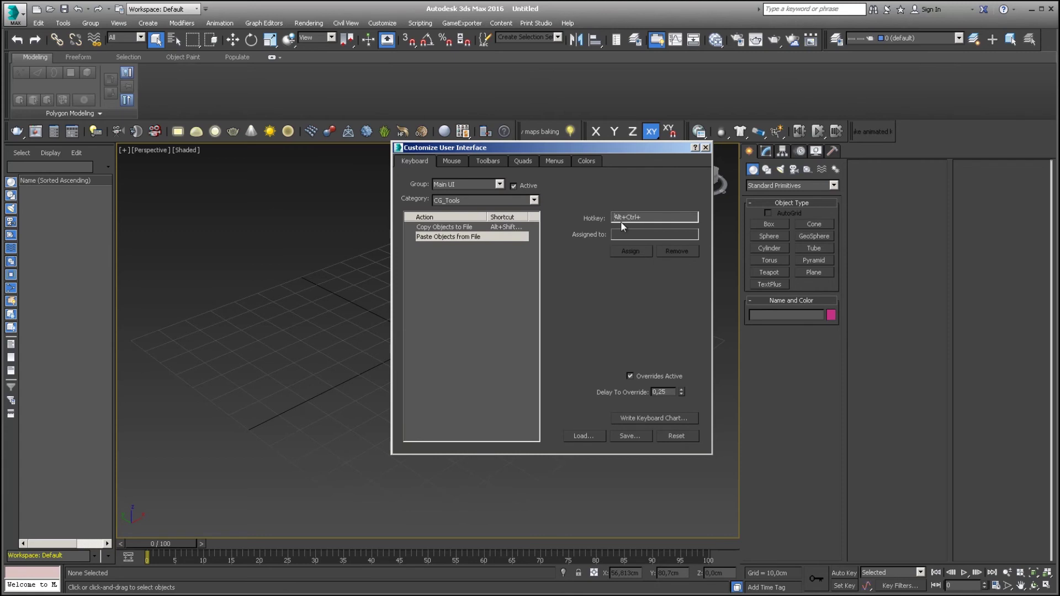
{"action": "key", "text": "ctrl+alt+shift+v"}
{"action": "left_click", "coordinate": [630, 251]}
Save the shortcuts as MaxStartUI.kbdx in a new Documents\3dsMax\script_save_copy_paste folder
{"action": "left_click", "coordinate": [623, 436]}
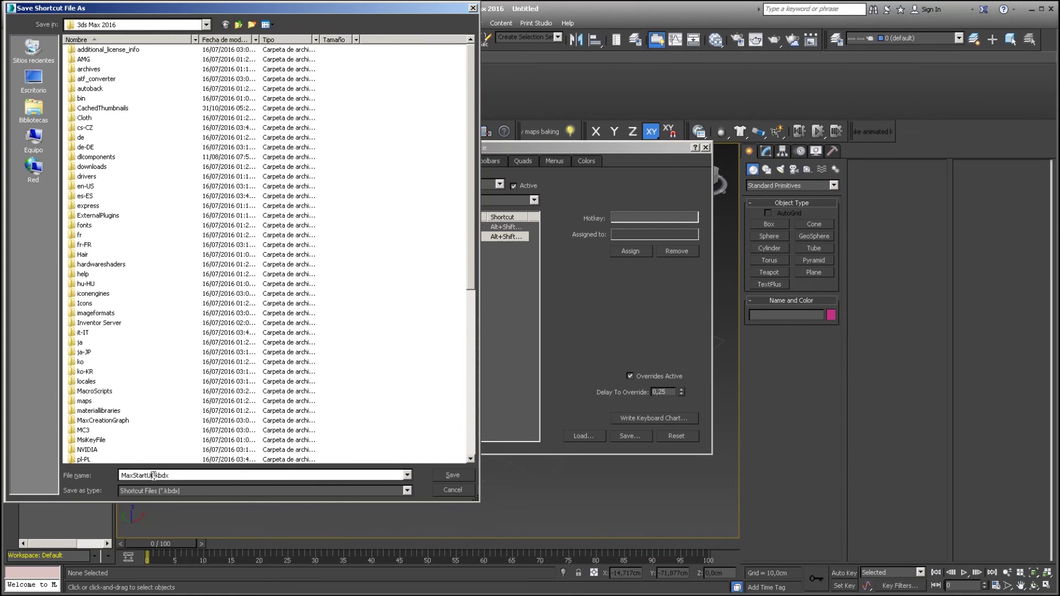
{"action": "left_click", "coordinate": [33, 110]}
{"action": "double_click", "coordinate": [126, 52]}
{"action": "double_click", "coordinate": [88, 44]}
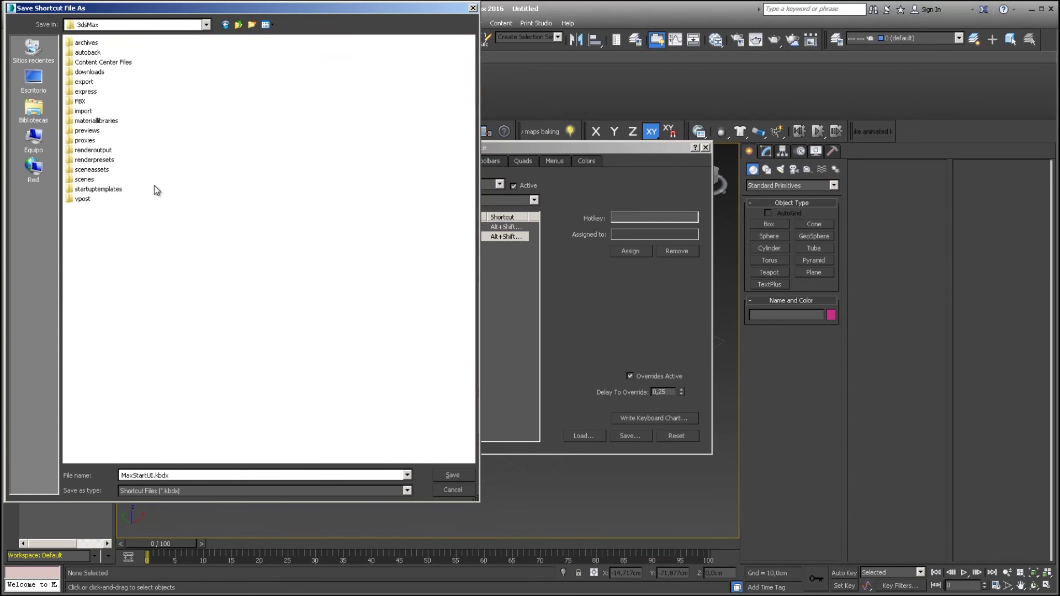
{"action": "left_click", "coordinate": [252, 26]}
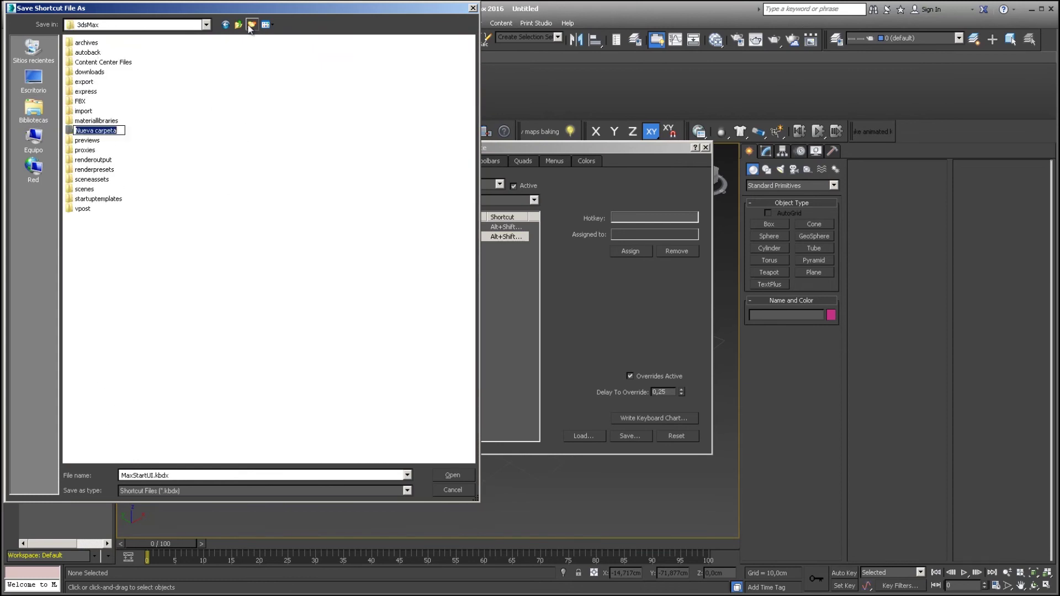
{"action": "type", "text": "script_"}
{"action": "type", "text": "cave_co"}
{"action": "type", "text": "py_paste"}
{"action": "key", "text": "Return"}
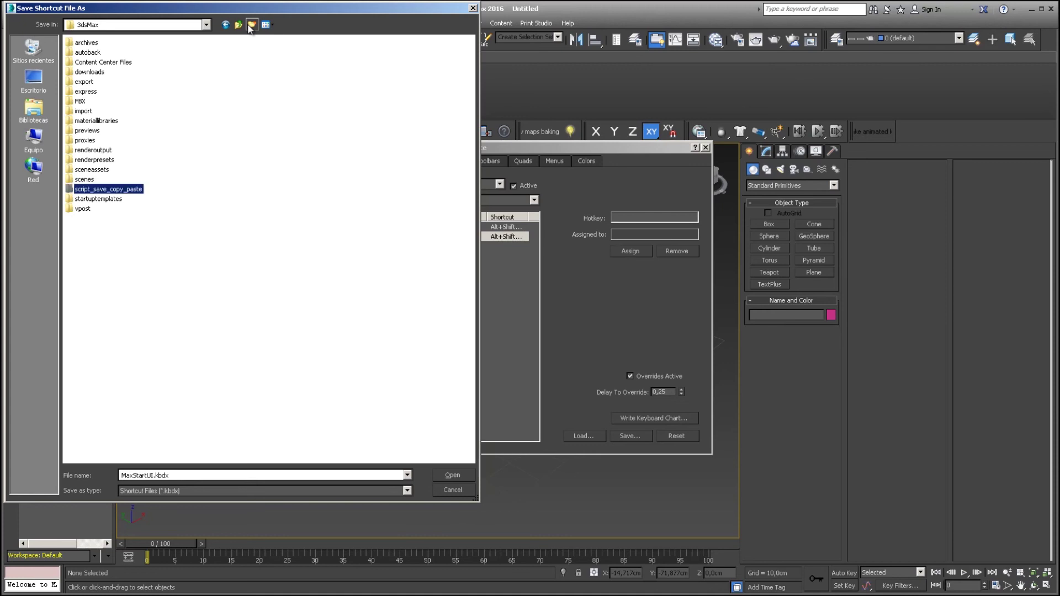
{"action": "double_click", "coordinate": [136, 190]}
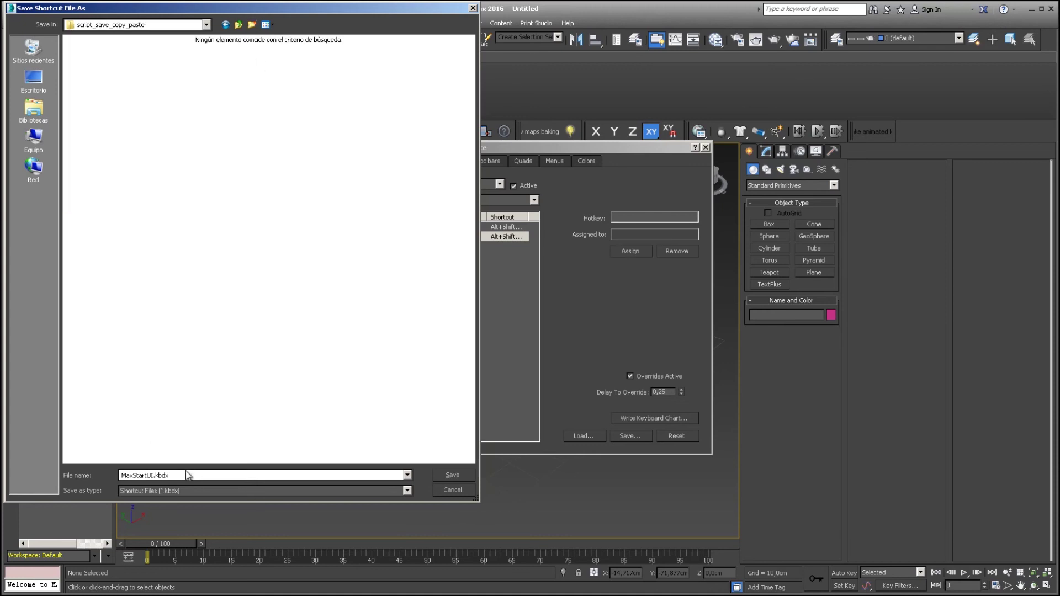
{"action": "left_click", "coordinate": [467, 476]}
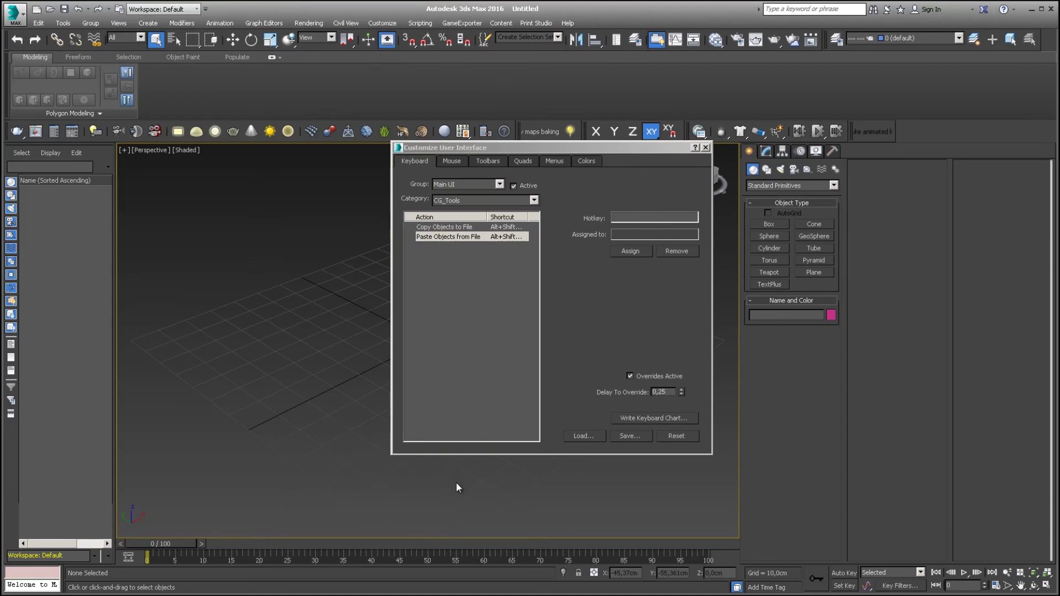
Close the Customize User Interface dialog
{"action": "left_click", "coordinate": [706, 148]}
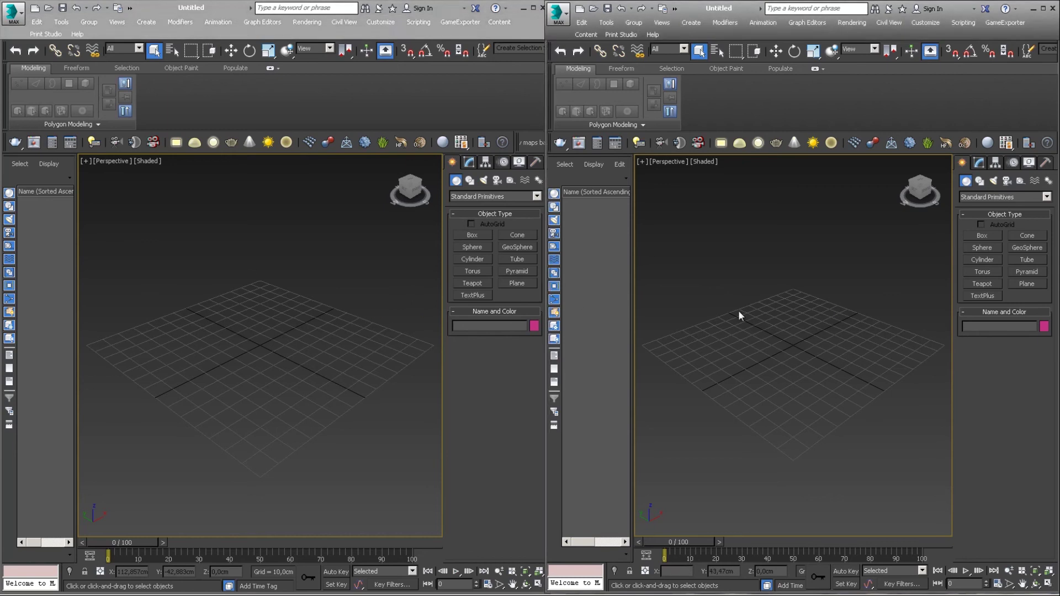
Create a large sphere at the grid centre and name it Pelota_1
{"action": "left_click", "coordinate": [474, 246]}
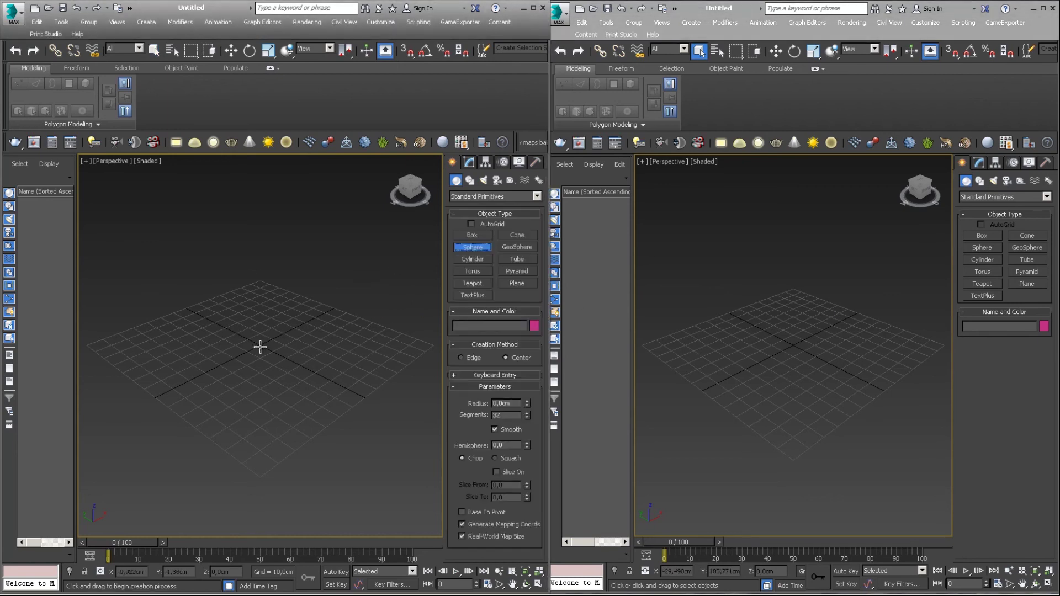
{"action": "mouse_move", "coordinate": [260, 347]}
{"action": "left_mouse_down"}
{"action": "mouse_move", "coordinate": [338, 385]}
{"action": "mouse_move", "coordinate": [307, 367]}
{"action": "left_mouse_up"}
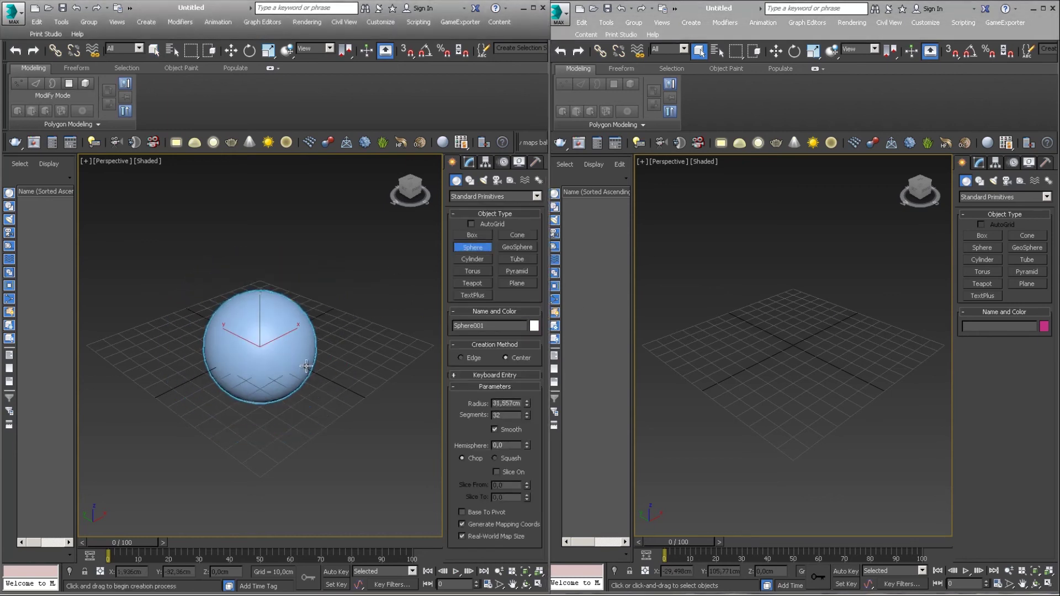
{"action": "left_click", "coordinate": [478, 322]}
{"action": "type", "text": "Pe"}
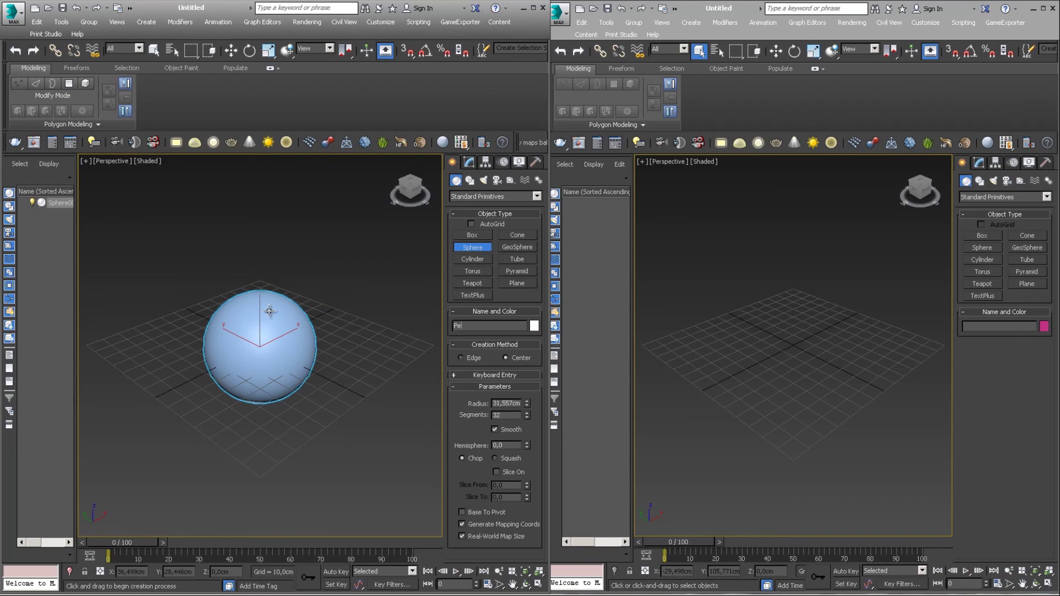
{"action": "type", "text": "lota_1"}
{"action": "right_click", "coordinate": [80, 273]}
Add Edit Poly to Pelota_1 and extrude its top polygons into long and short arms
{"action": "left_click", "coordinate": [469, 162]}
{"action": "left_click", "coordinate": [476, 211]}
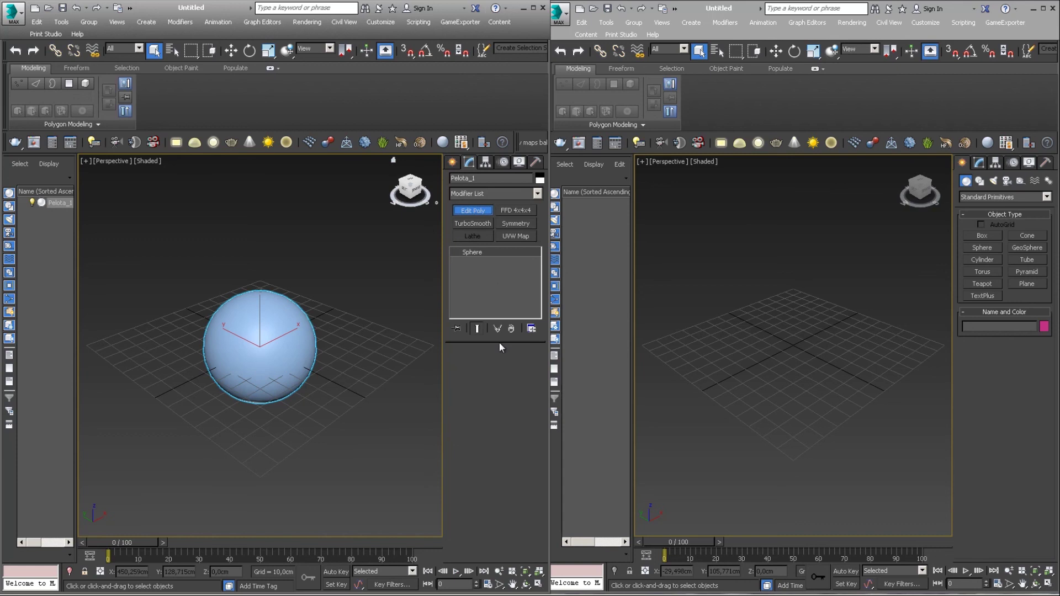
{"action": "left_click", "coordinate": [467, 252]}
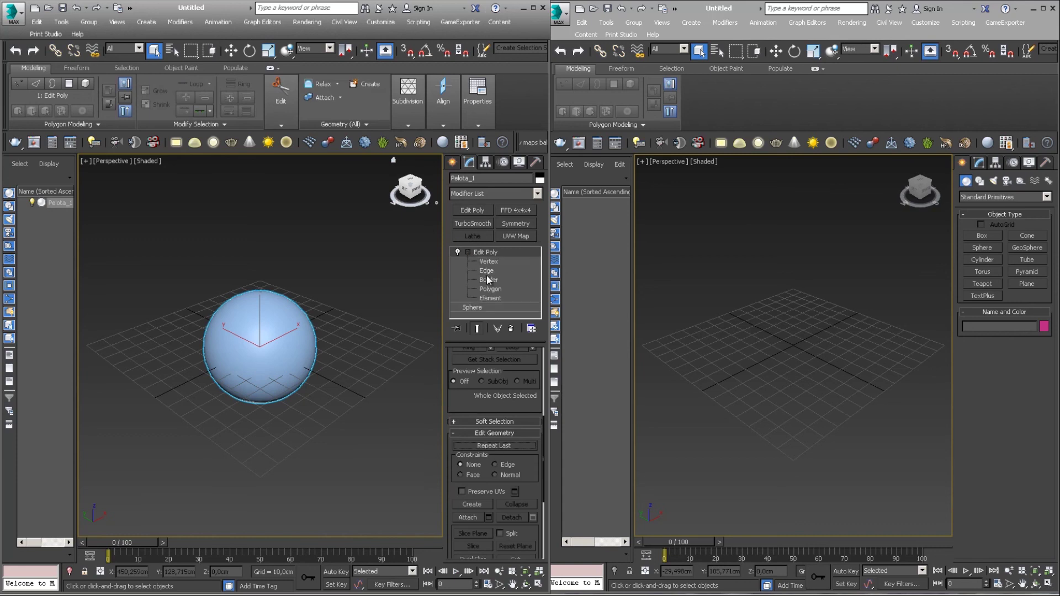
{"action": "left_click", "coordinate": [488, 288]}
{"action": "mouse_move", "coordinate": [320, 284]}
{"action": "left_mouse_down"}
{"action": "mouse_move", "coordinate": [260, 331]}
{"action": "mouse_move", "coordinate": [237, 265]}
{"action": "left_mouse_up"}
{"action": "left_click", "coordinate": [468, 459]}
{"action": "mouse_move", "coordinate": [194, 343]}
{"action": "left_mouse_down"}
{"action": "mouse_move", "coordinate": [222, 265]}
{"action": "mouse_move", "coordinate": [276, 355]}
{"action": "mouse_move", "coordinate": [188, 252]}
{"action": "mouse_move", "coordinate": [155, 270]}
{"action": "mouse_move", "coordinate": [199, 181]}
{"action": "left_mouse_up"}
{"action": "middle_click_drag", "start_coordinate": [199, 181], "coordinate": [227, 415], "text": "alt"}
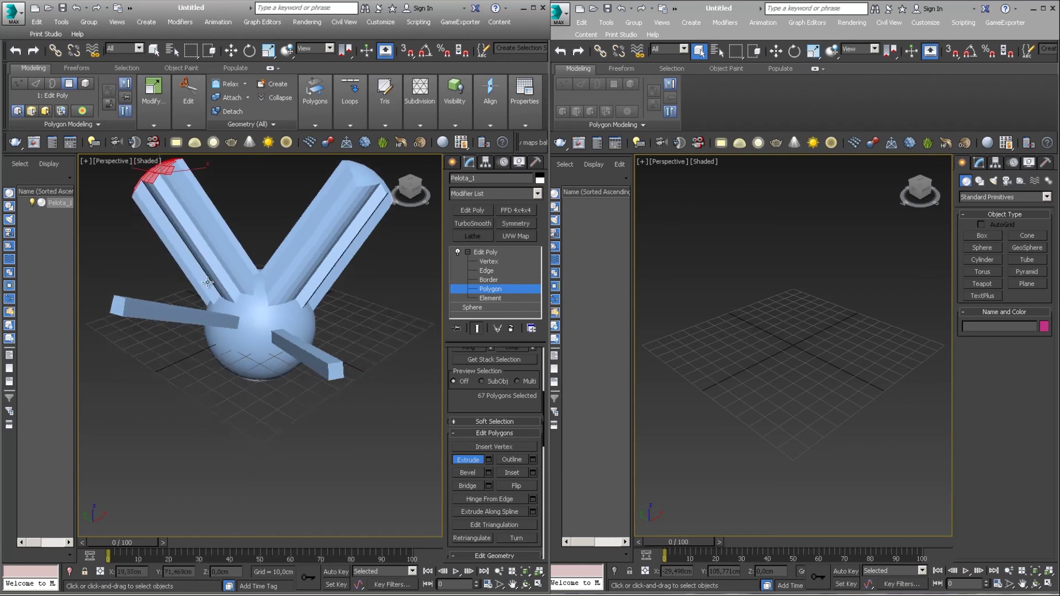
{"action": "left_click", "coordinate": [359, 384]}
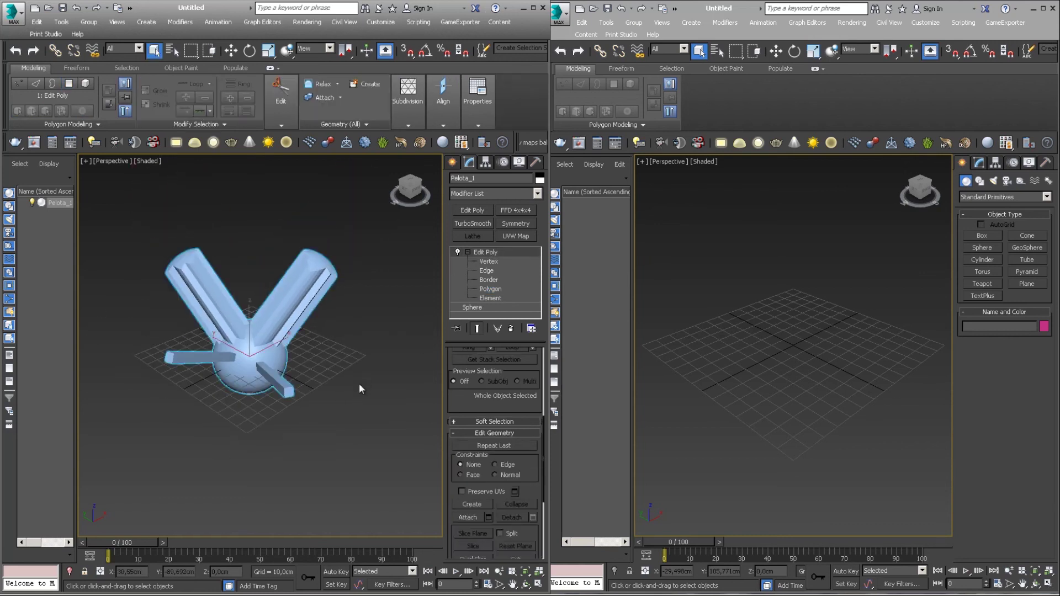
Paste the selected Pelota_1 into the right 3ds Max instance and orbit to inspect it
{"action": "left_click", "coordinate": [298, 378]}
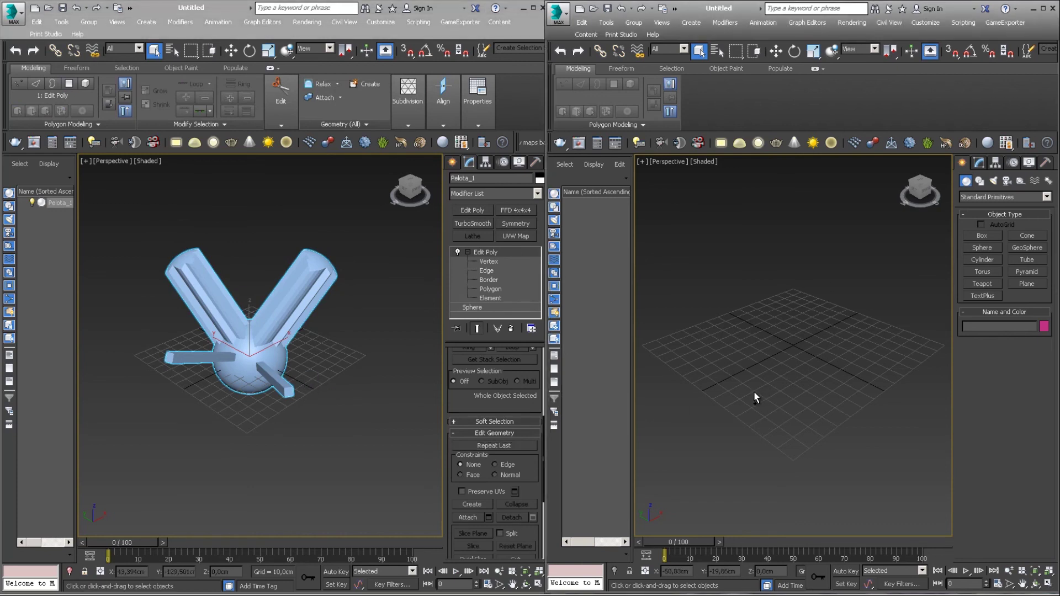
{"action": "key", "text": "ctrl+z"}
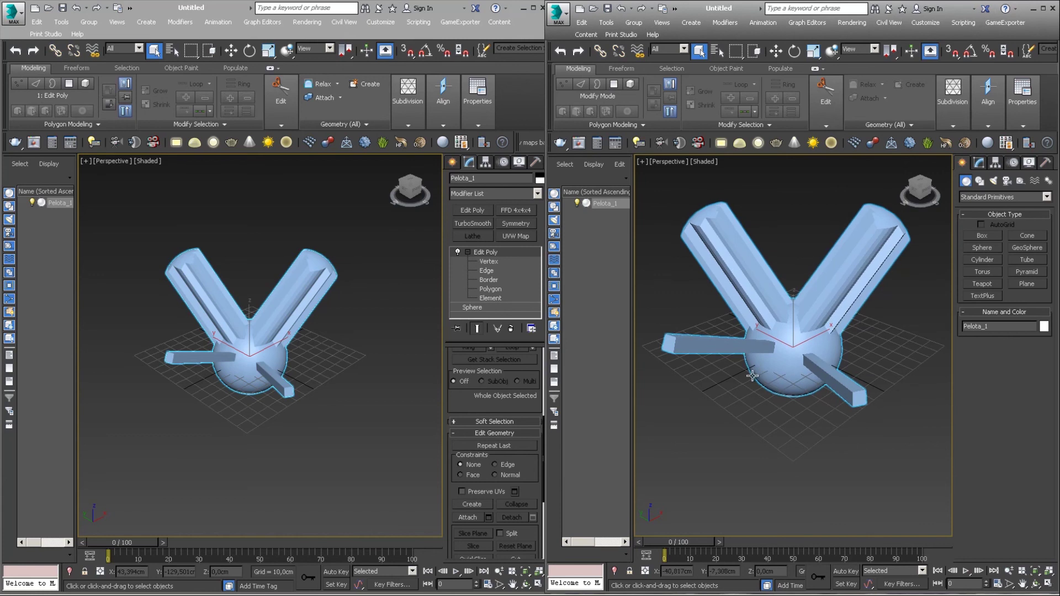
{"action": "mouse_move", "coordinate": [741, 356]}
{"action": "middle_mouse_down", "text": "alt"}
{"action": "mouse_move", "coordinate": [667, 366]}
{"action": "mouse_move", "coordinate": [804, 482]}
{"action": "mouse_move", "coordinate": [818, 389]}
{"action": "mouse_move", "coordinate": [803, 423]}
{"action": "mouse_move", "coordinate": [796, 385]}
{"action": "middle_mouse_up", "text": "alt"}
{"action": "left_click", "coordinate": [344, 359]}
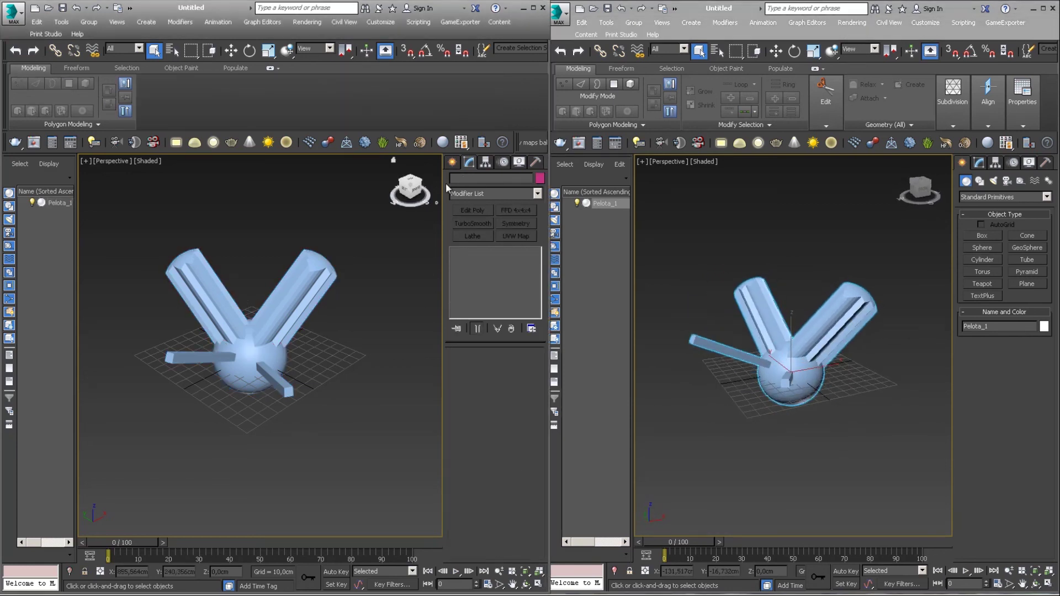
Draw a tall box and a large torus beside Pelota_1 in the left scene
{"action": "left_click", "coordinate": [457, 161]}
{"action": "left_click", "coordinate": [472, 235]}
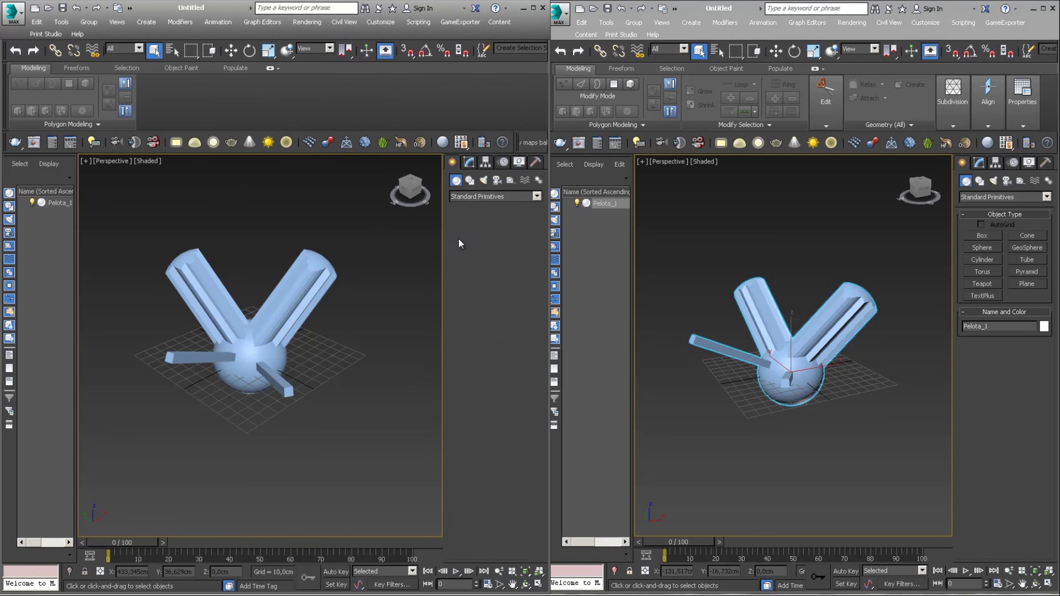
{"action": "middle_click_drag", "start_coordinate": [248, 332], "coordinate": [221, 331], "text": "alt"}
{"action": "left_click_drag", "start_coordinate": [309, 381], "coordinate": [365, 353]}
{"action": "left_click", "coordinate": [354, 254]}
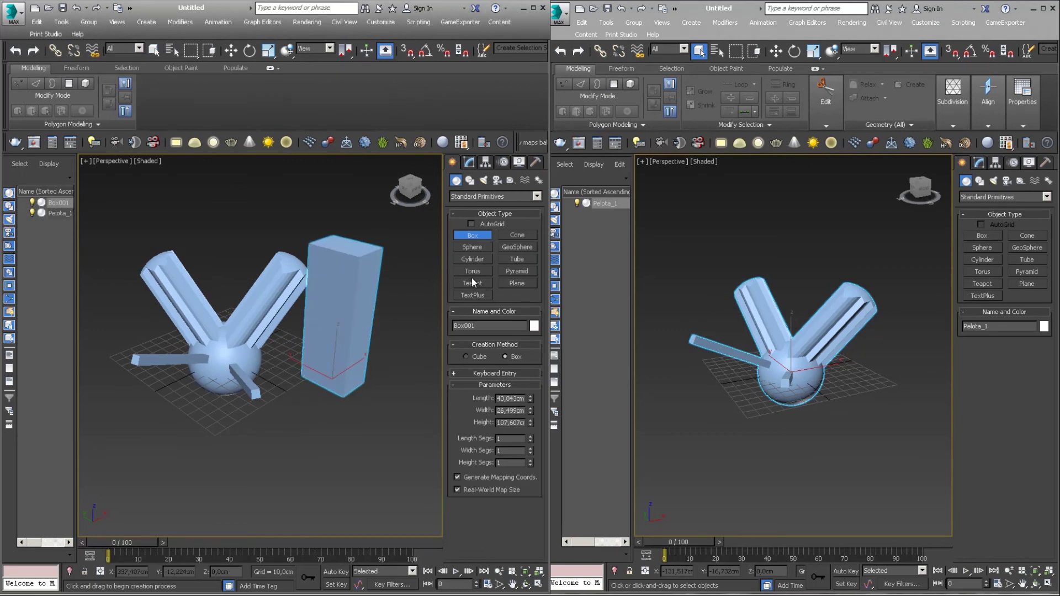
{"action": "left_click", "coordinate": [473, 271]}
{"action": "left_click_drag", "start_coordinate": [237, 436], "coordinate": [445, 354]}
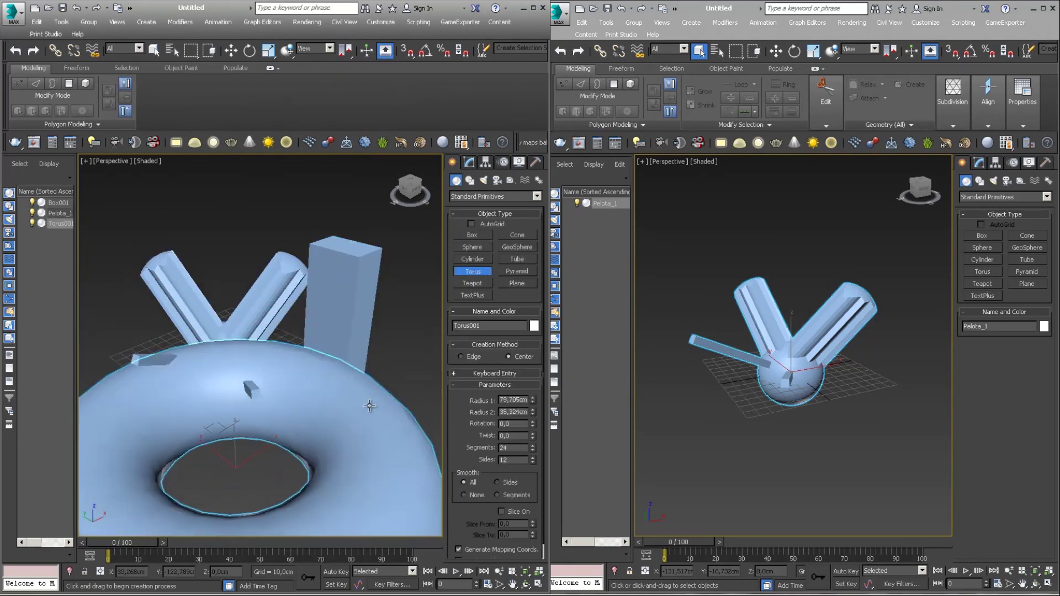
{"action": "left_click", "coordinate": [419, 364]}
Add a teapot right of the box, then select all four objects
{"action": "left_click", "coordinate": [472, 283]}
{"action": "scroll", "coordinate": [342, 367], "scroll_direction": "down", "scroll_amount": 3}
{"action": "mouse_move", "coordinate": [343, 366]}
{"action": "left_mouse_down"}
{"action": "mouse_move", "coordinate": [355, 374]}
{"action": "mouse_move", "coordinate": [350, 366]}
{"action": "left_mouse_up"}
{"action": "right_click", "coordinate": [350, 365]}
{"action": "mouse_move", "coordinate": [350, 365]}
{"action": "middle_mouse_down", "text": "alt"}
{"action": "mouse_move", "coordinate": [342, 400]}
{"action": "mouse_move", "coordinate": [326, 378]}
{"action": "middle_mouse_up", "text": "alt"}
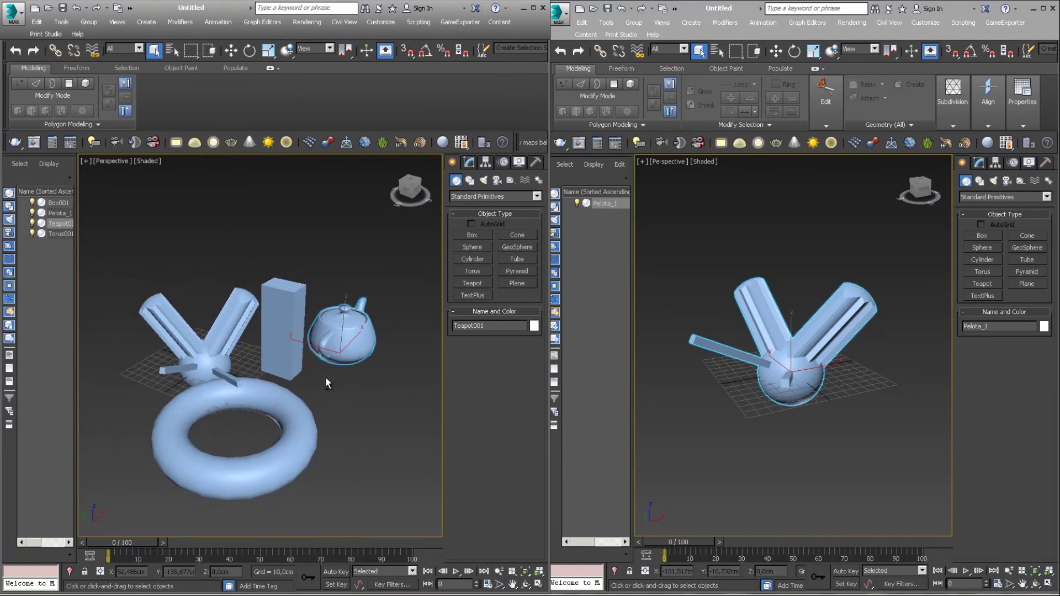
{"action": "left_click_drag", "start_coordinate": [386, 483], "coordinate": [142, 278]}
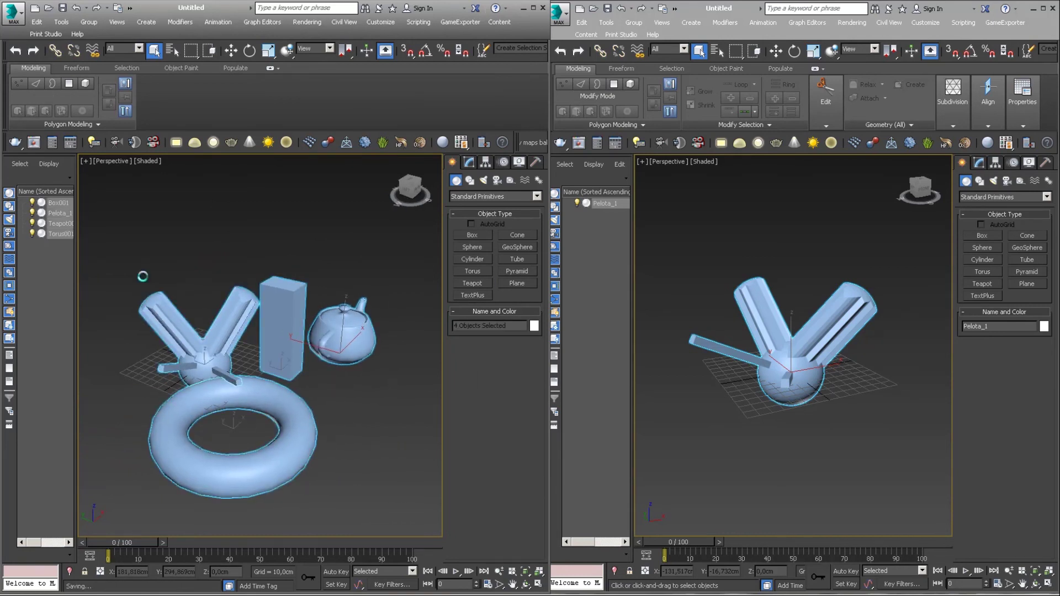
Replace the right scene's Pelota_1 with pasted copies of all four objects, then reselect them on the left
{"action": "key", "text": "Delete"}
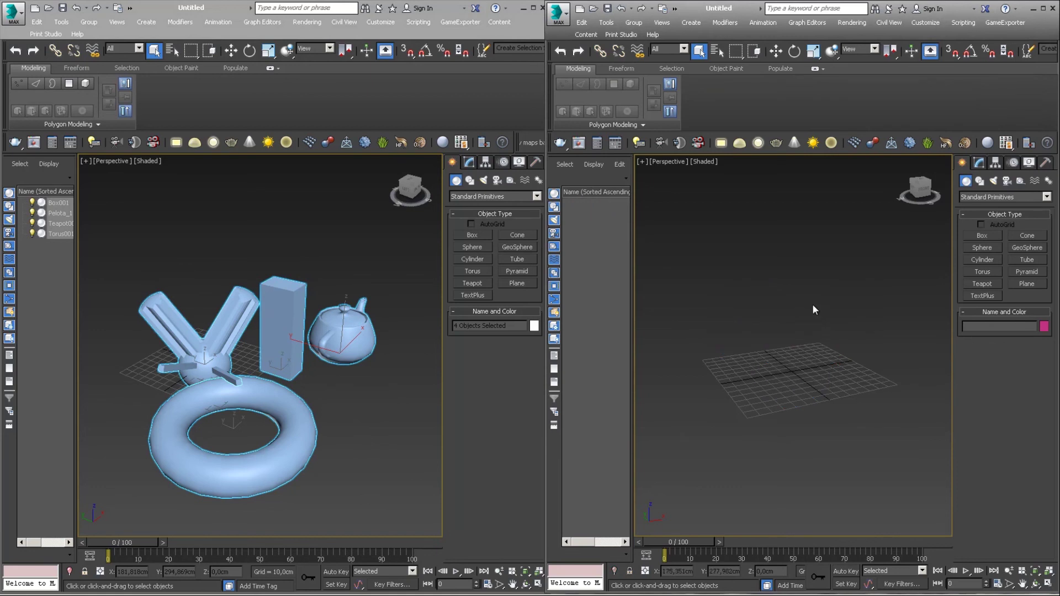
{"action": "key", "text": "ctrl+z"}
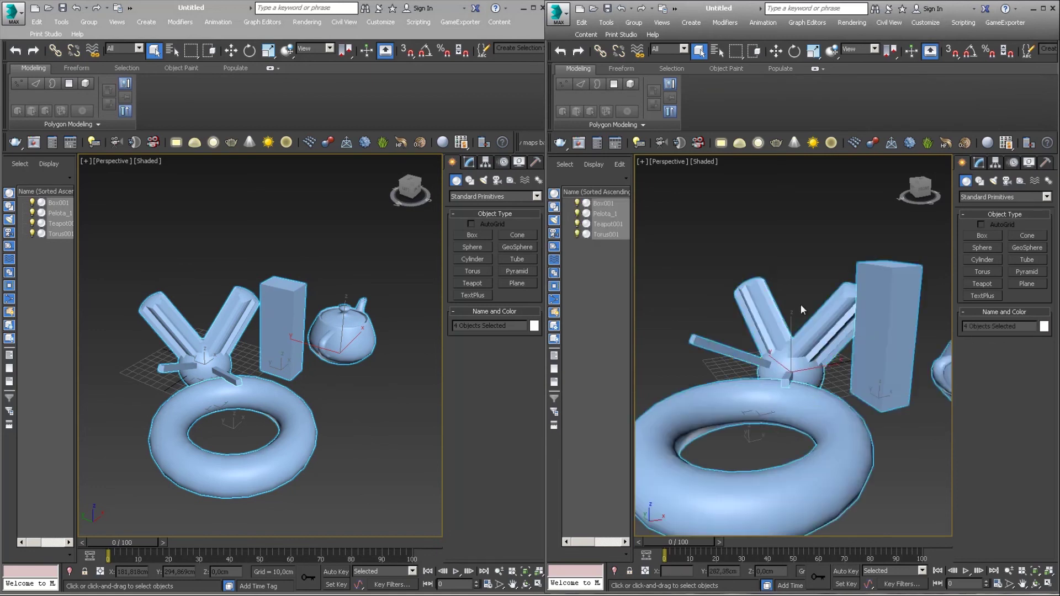
{"action": "scroll", "coordinate": [801, 303], "scroll_direction": "down", "scroll_amount": 3}
{"action": "mouse_move", "coordinate": [801, 304]}
{"action": "middle_mouse_down", "text": "alt"}
{"action": "mouse_move", "coordinate": [826, 372]}
{"action": "mouse_move", "coordinate": [757, 344]}
{"action": "middle_mouse_up", "text": "alt"}
{"action": "left_click", "coordinate": [282, 230]}
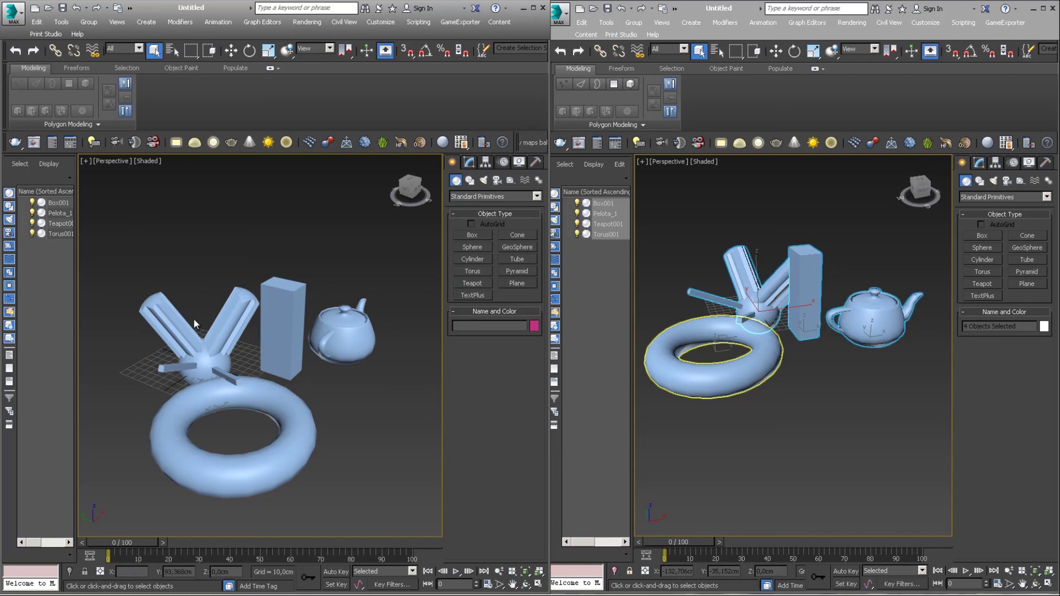
{"action": "left_click_drag", "start_coordinate": [127, 263], "coordinate": [358, 479]}
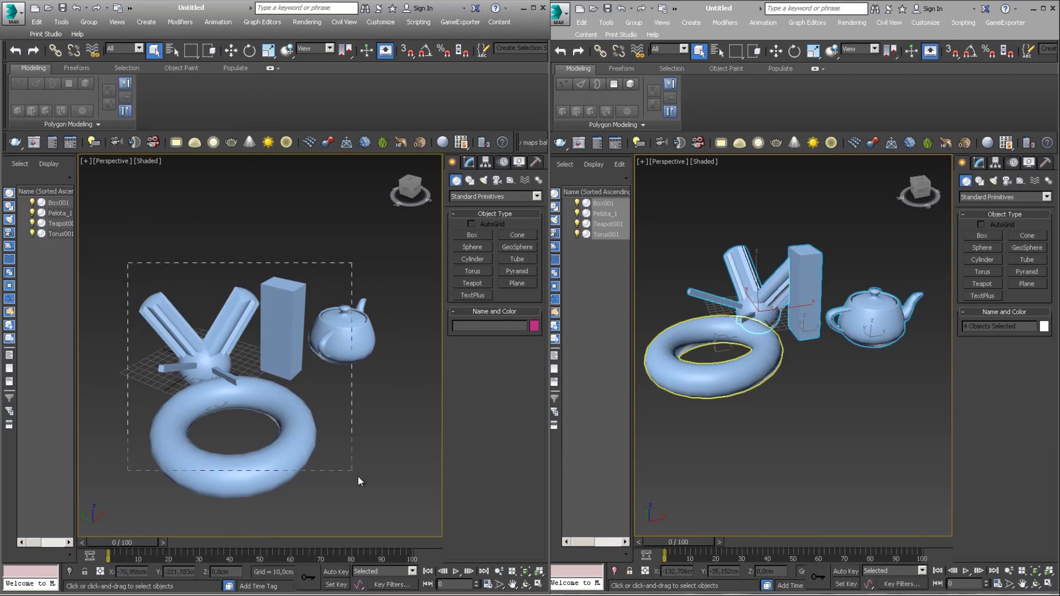
{"action": "left_click", "coordinate": [14, 15]}
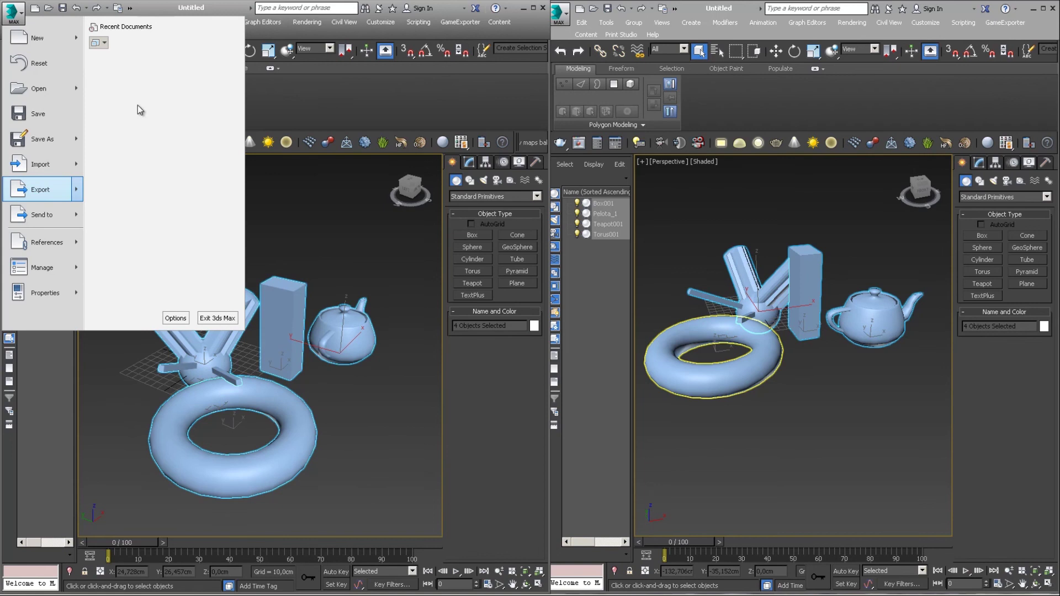
{"action": "left_click", "coordinate": [343, 407]}
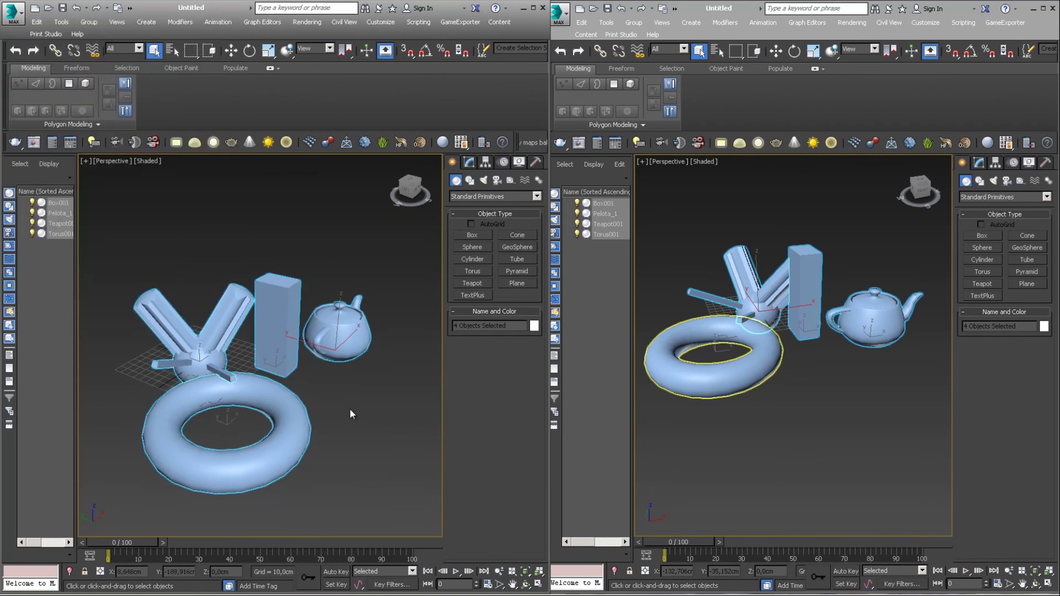
{"action": "left_click", "coordinate": [702, 427]}
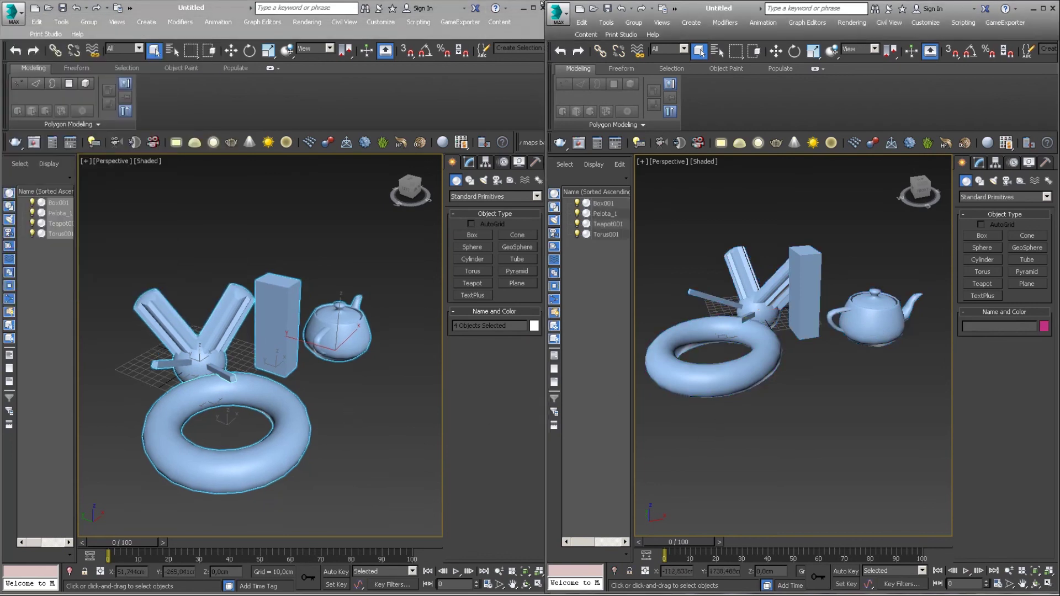
{"action": "left_click", "coordinate": [560, 22]}
{"action": "mouse_move", "coordinate": [586, 164]}
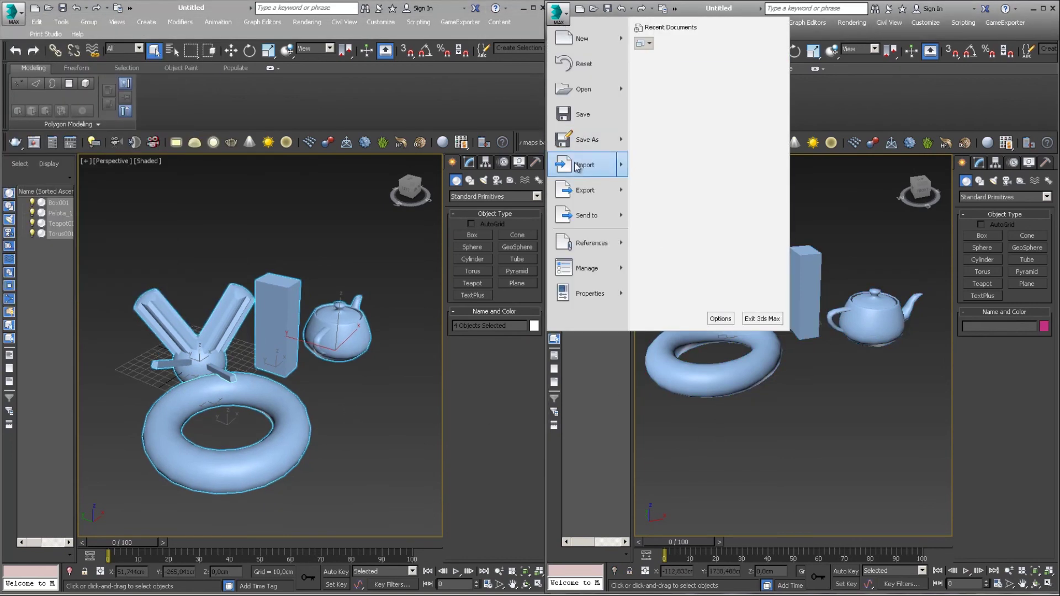
{"action": "left_click", "coordinate": [768, 434]}
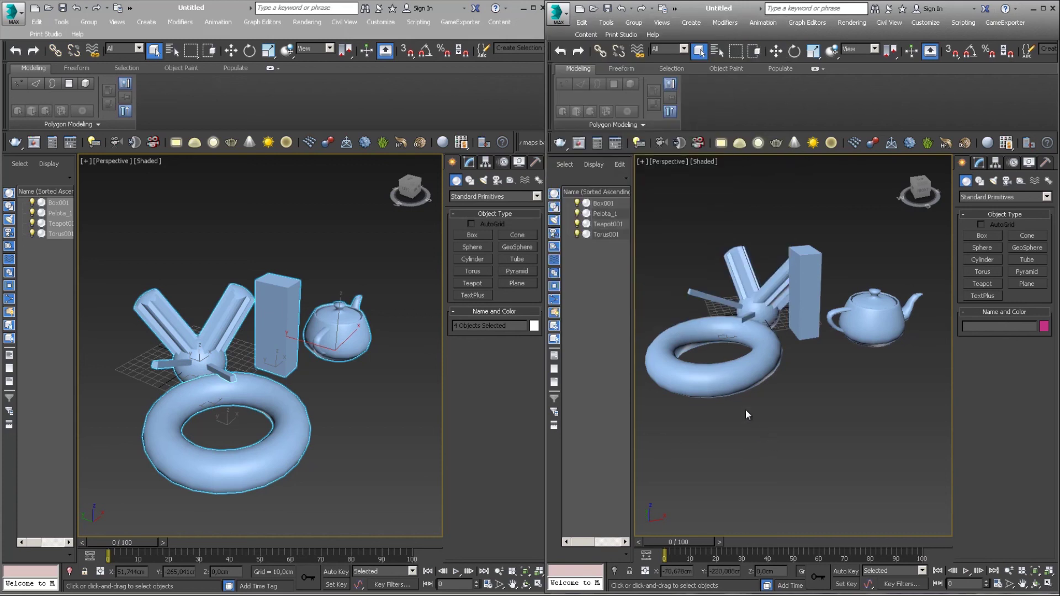
{"action": "mouse_move", "coordinate": [746, 410]}
{"action": "middle_mouse_down", "text": "alt"}
{"action": "mouse_move", "coordinate": [765, 457]}
{"action": "mouse_move", "coordinate": [774, 442]}
{"action": "middle_mouse_up", "text": "alt"}
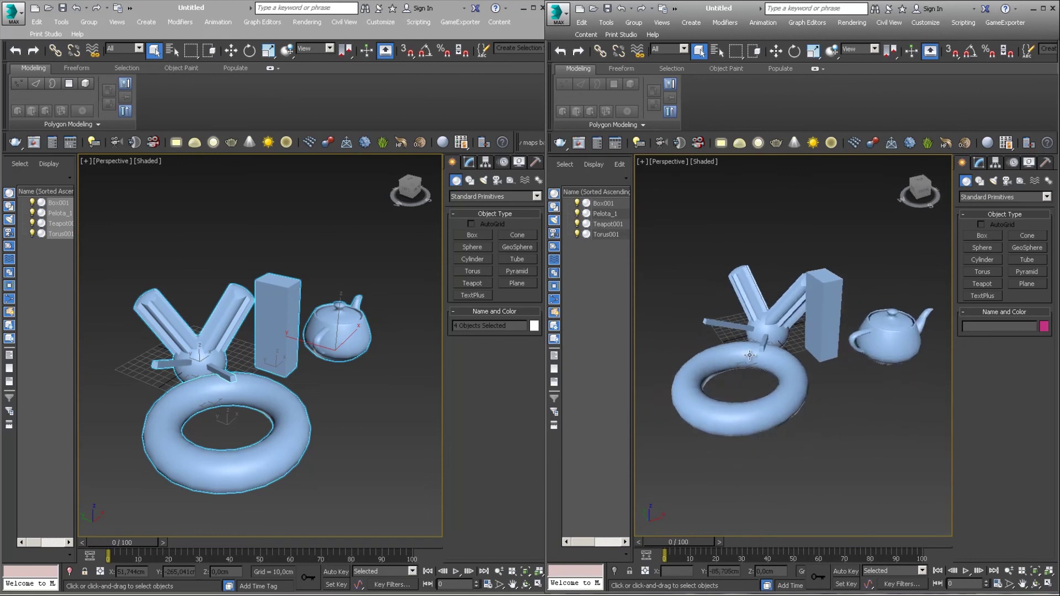
{"action": "left_click", "coordinate": [303, 371]}
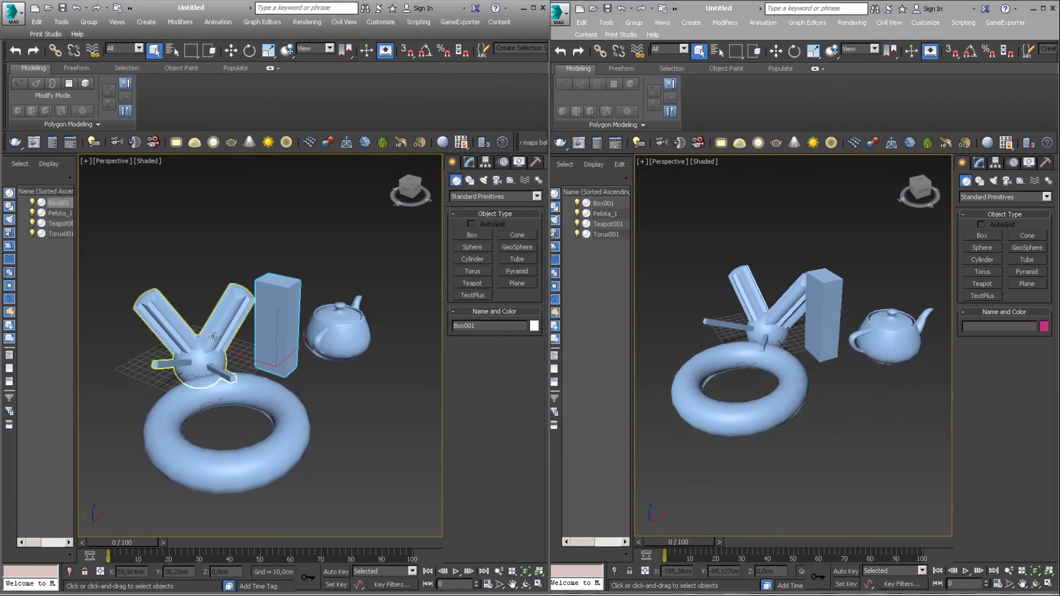
{"action": "middle_click_drag", "start_coordinate": [337, 260], "coordinate": [356, 276], "text": "alt"}
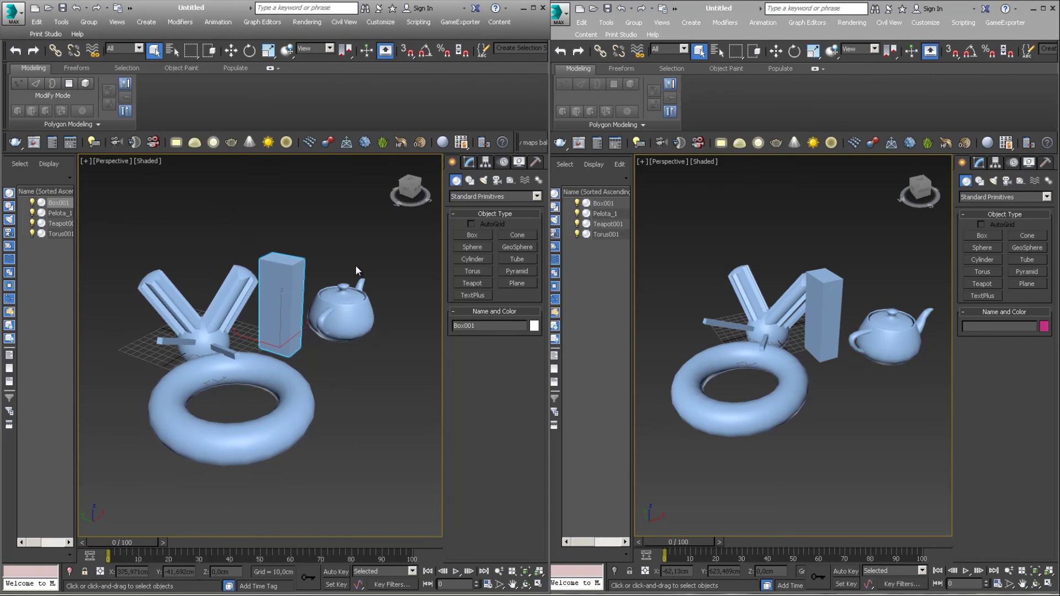
{"action": "middle_click_drag", "start_coordinate": [356, 265], "coordinate": [334, 311], "text": "alt"}
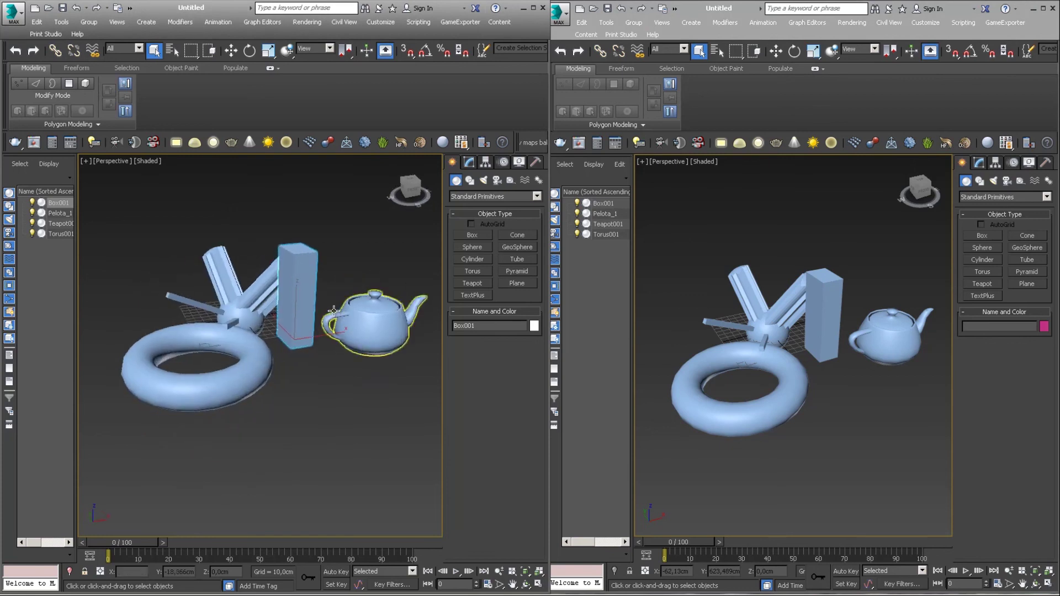